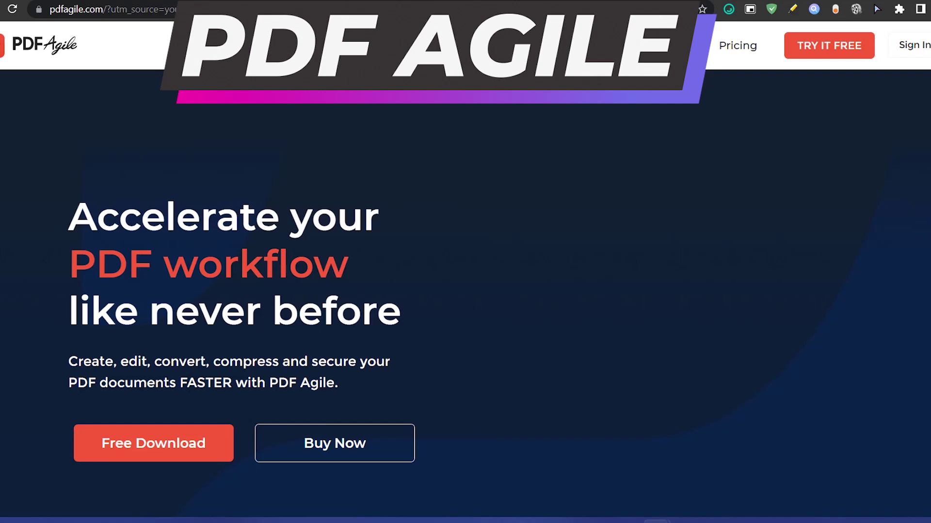
# Scroll through the PDF Agile site's feature sections to the footer, then jump back to the top.
pyautogui.scroll(-1, 466, 291)
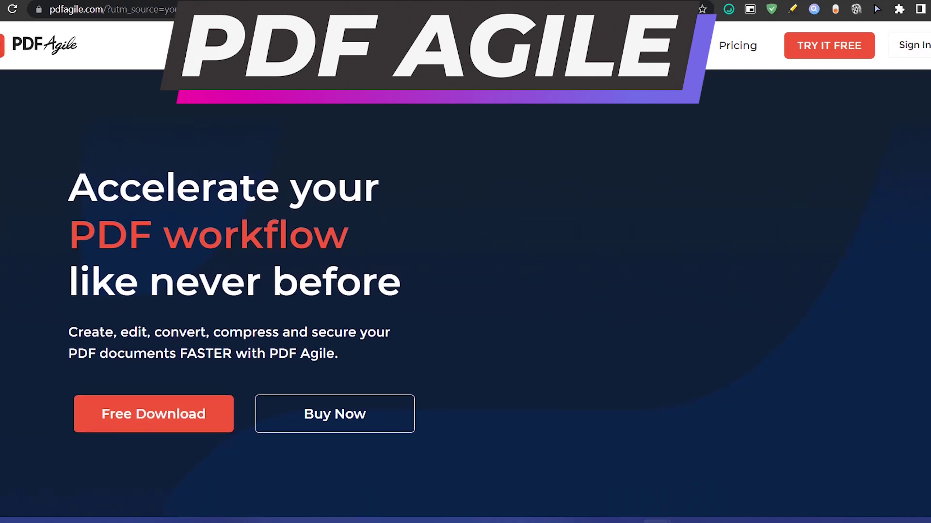
pyautogui.scroll(-3, 465, 290)
pyautogui.scroll(-3, 466, 291)
pyautogui.scroll(-2, 465, 291)
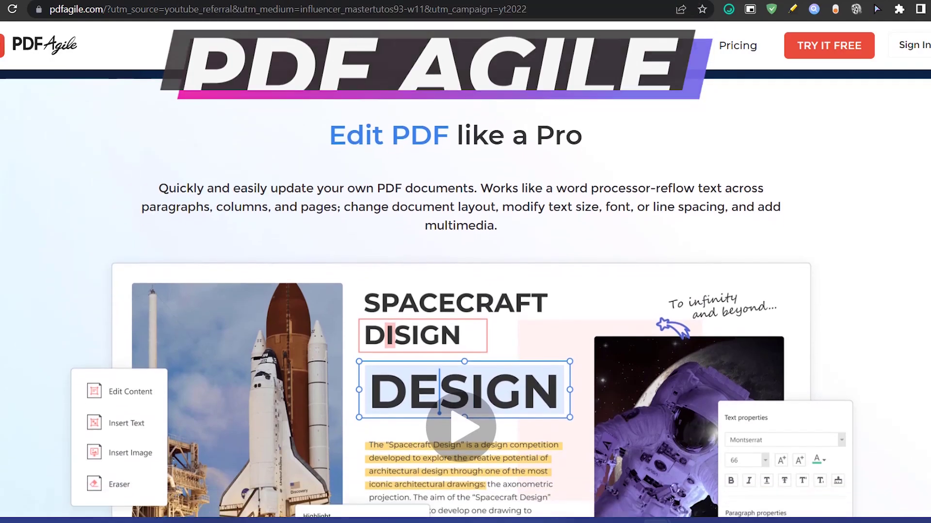
pyautogui.scroll(-2, 466, 290)
pyautogui.scroll(-4, 465, 291)
pyautogui.scroll(-4, 465, 291)
pyautogui.scroll(-2, 465, 291)
pyautogui.scroll(-4, 465, 290)
pyautogui.scroll(-5, 466, 291)
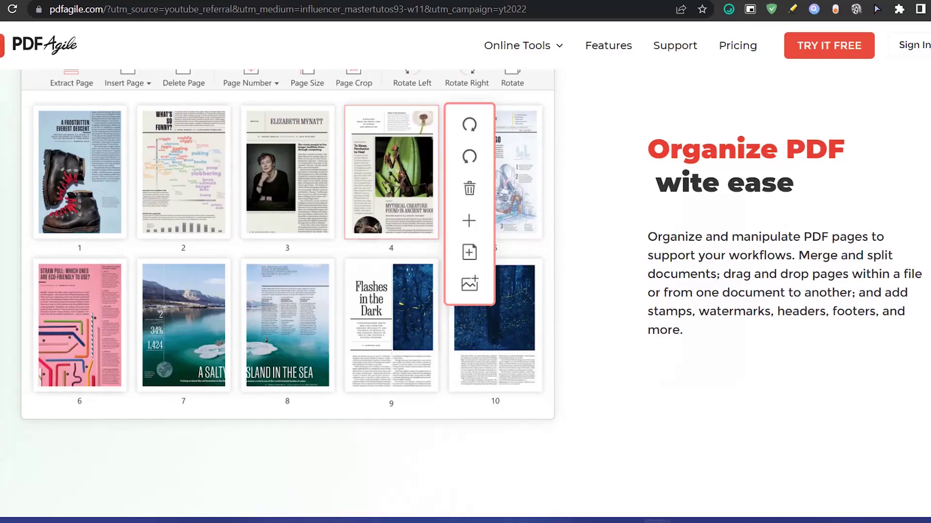
pyautogui.scroll(-5, 465, 291)
pyautogui.scroll(-2, 465, 291)
pyautogui.scroll(-5, 465, 291)
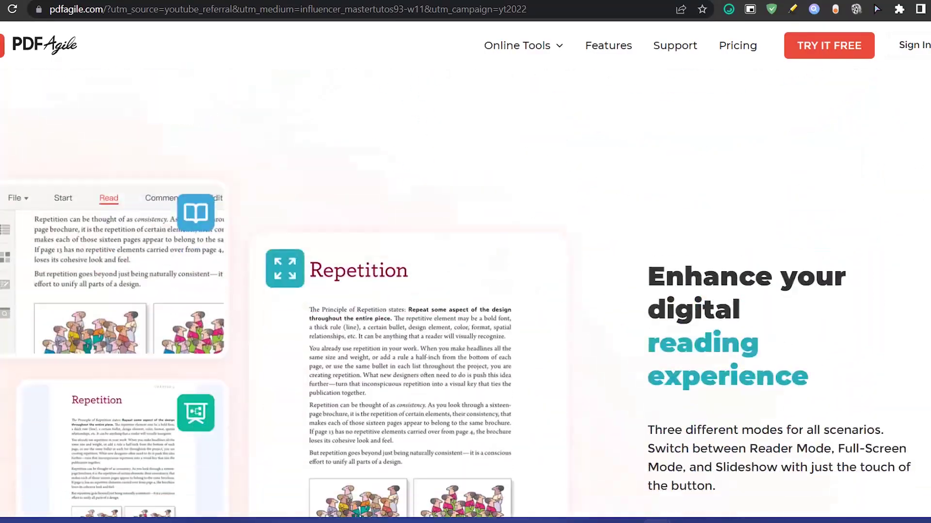
pyautogui.scroll(-4, 465, 291)
pyautogui.scroll(-5, 466, 290)
pyautogui.scroll(-2, 465, 291)
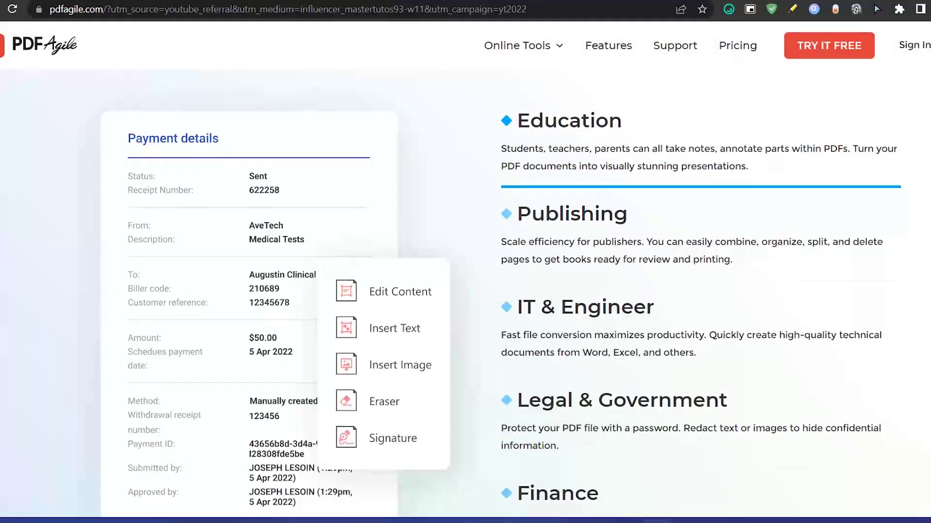
pyautogui.scroll(-4, 465, 291)
pyautogui.scroll(-5, 465, 290)
pyautogui.scroll(-1, 465, 291)
pyautogui.press('Home')
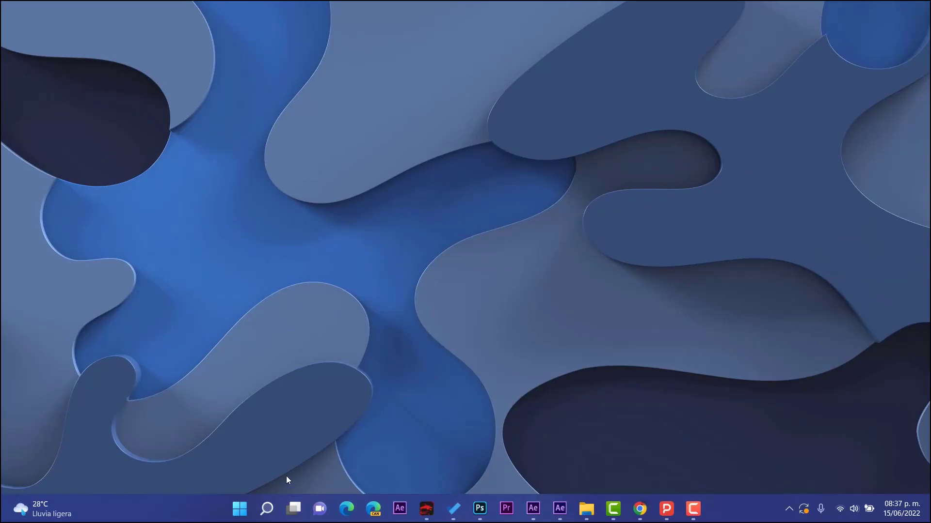
# Relaunch PDF Agile from the Start menu, dismiss the feedback popup, and open Servicio Tecnico Avanzado.pdf.
pyautogui.click(667, 508)
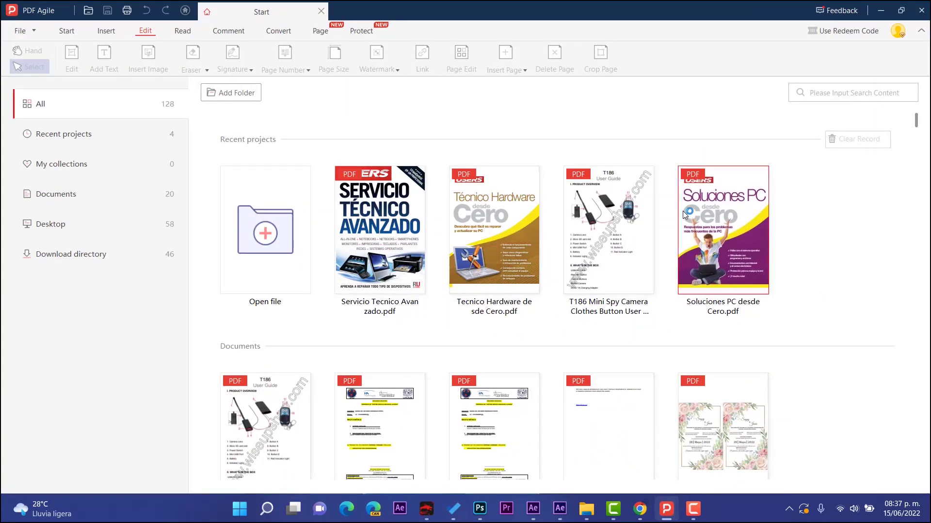
pyautogui.click(921, 10)
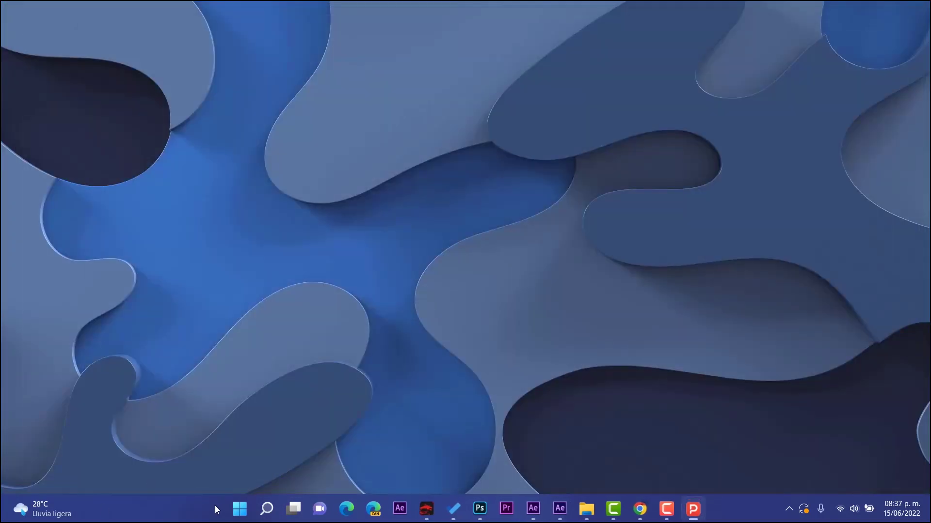
pyautogui.click(240, 508)
pyautogui.click(351, 340)
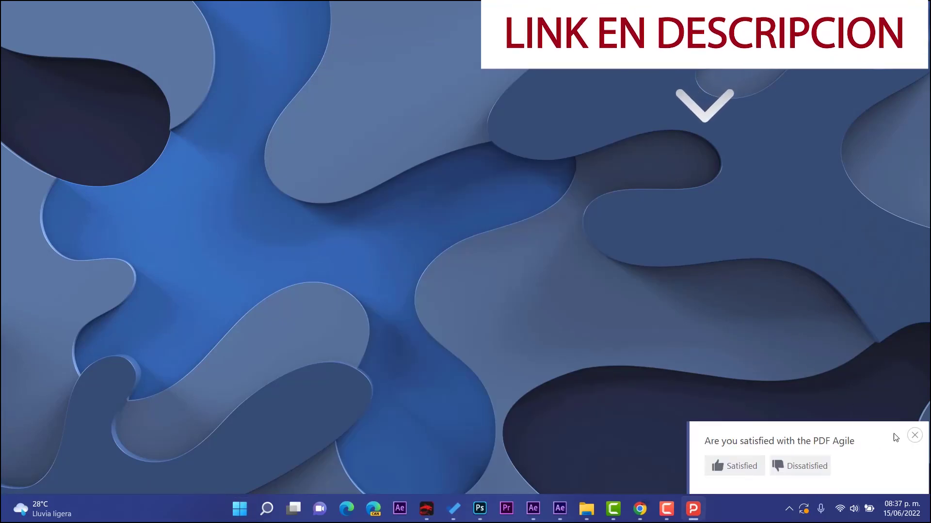
pyautogui.click(914, 436)
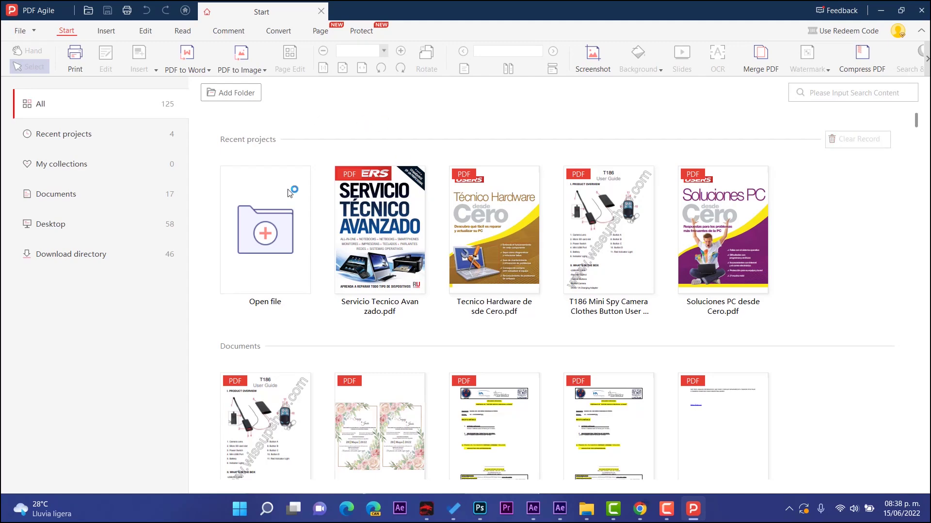
pyautogui.click(365, 240)
# Zoom the cover page out to 100%.
pyautogui.scroll(5, 382, 205)
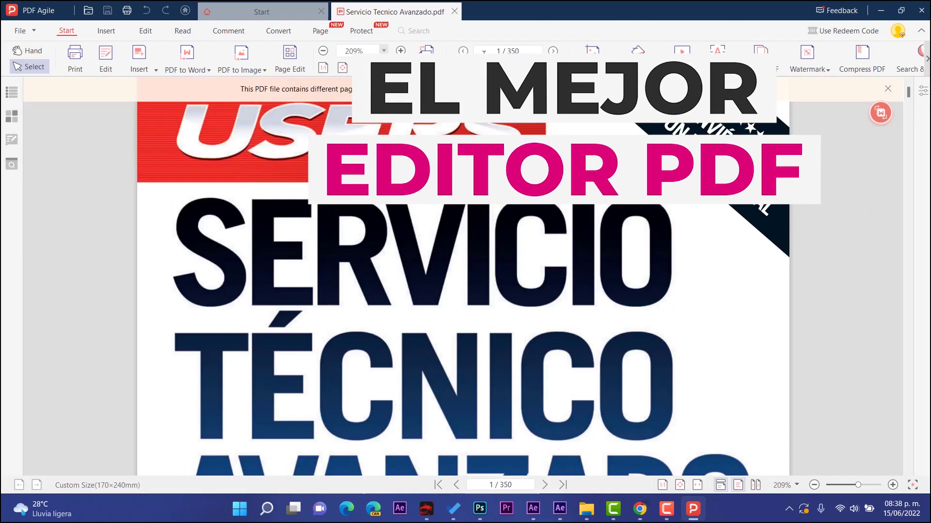
pyautogui.click(324, 51)
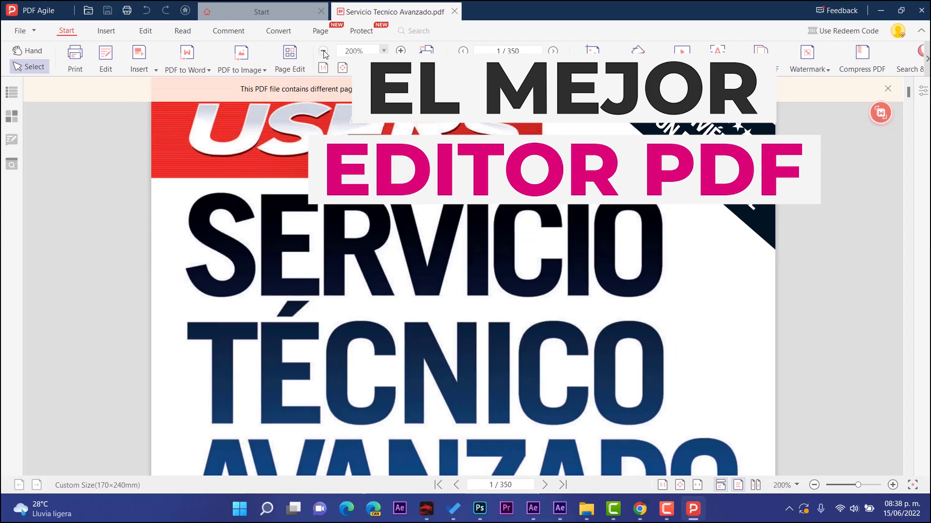
pyautogui.click(324, 51)
pyautogui.click(324, 51)
pyautogui.click(323, 51)
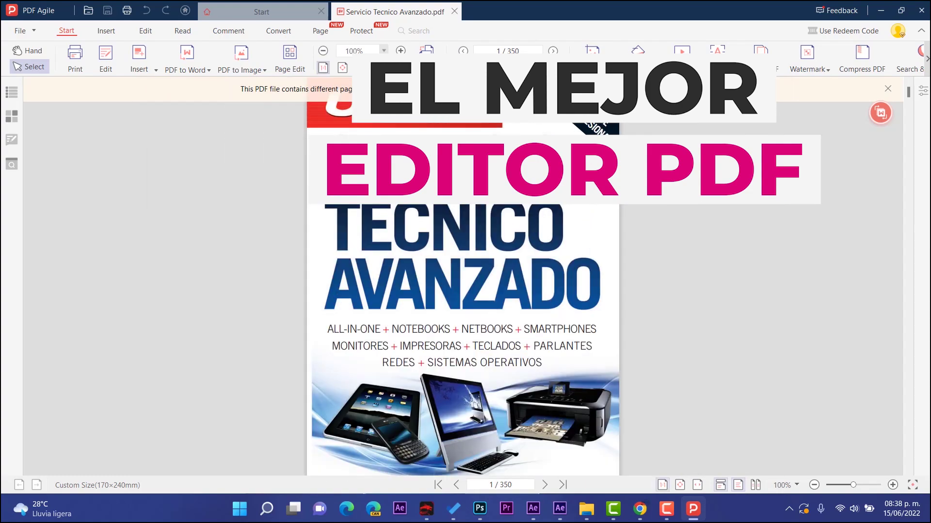
# Scroll to page 3 and decline making all pages the same size.
pyautogui.scroll(-8, 455, 250)
pyautogui.scroll(-4, 455, 250)
pyautogui.scroll(-4, 455, 251)
pyautogui.scroll(-2, 455, 257)
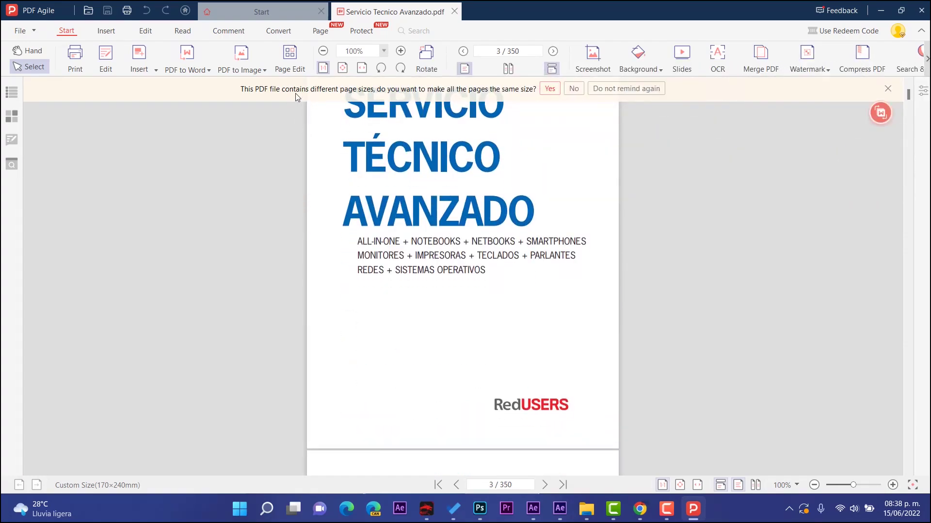
pyautogui.click(574, 89)
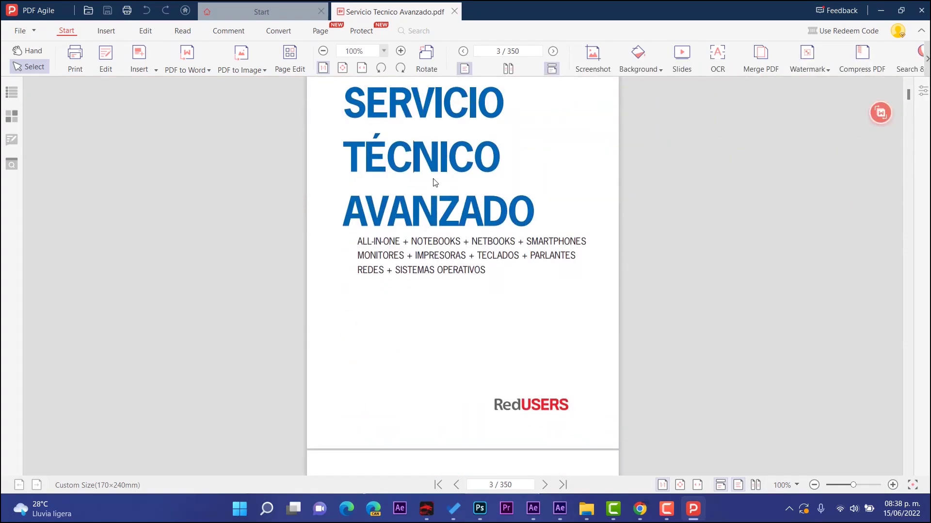
pyautogui.scroll(2, 435, 182)
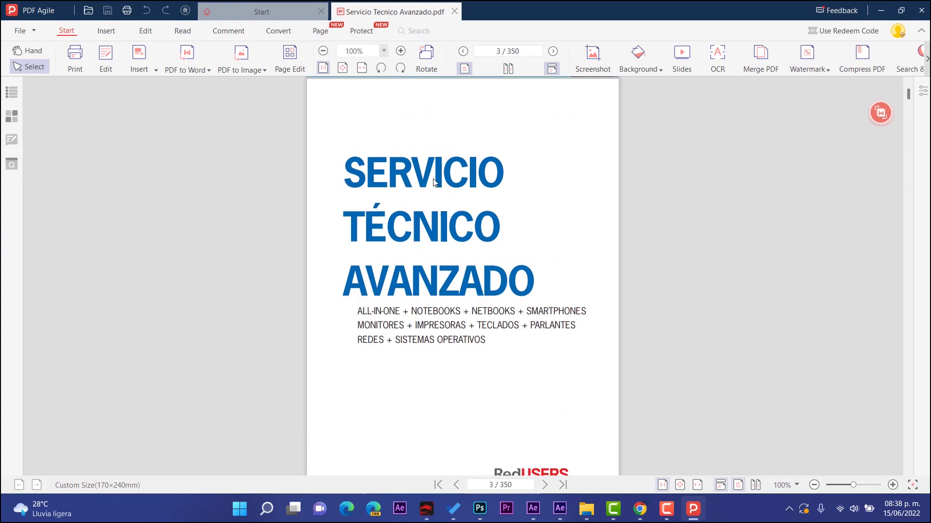
pyautogui.scroll(2, 422, 209)
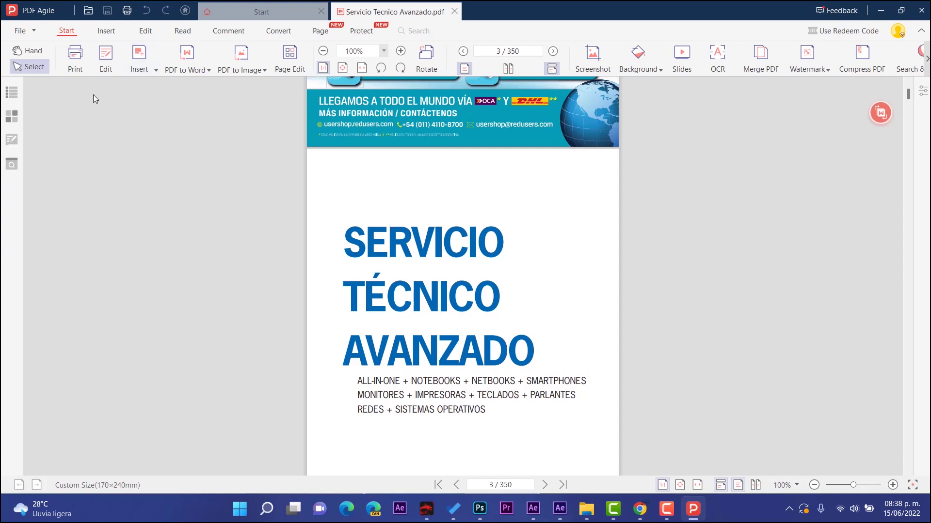
# Replace most of SERVICIO in the page-3 title with 'shs hs hsh s' and nudge the box upward.
pyautogui.click(146, 32)
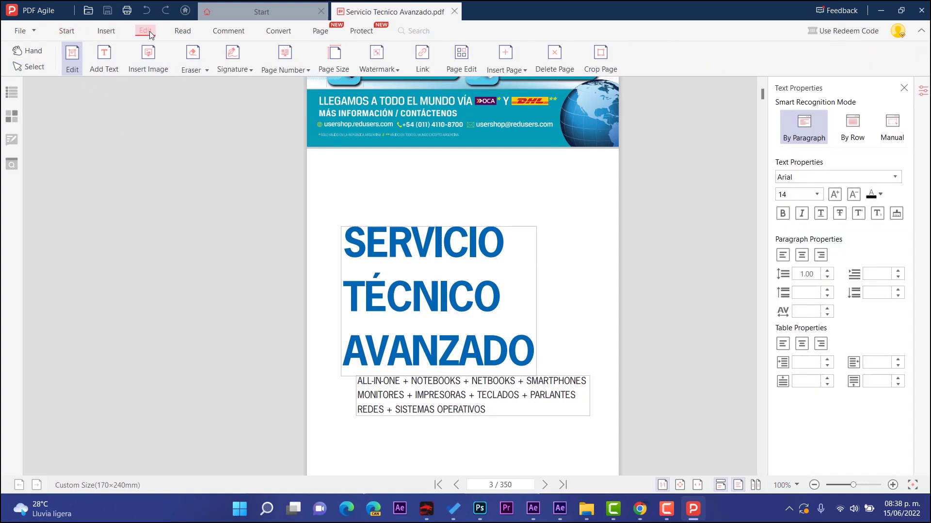
pyautogui.click(389, 241)
pyautogui.moveTo(504, 242); pyautogui.dragTo(429, 241)
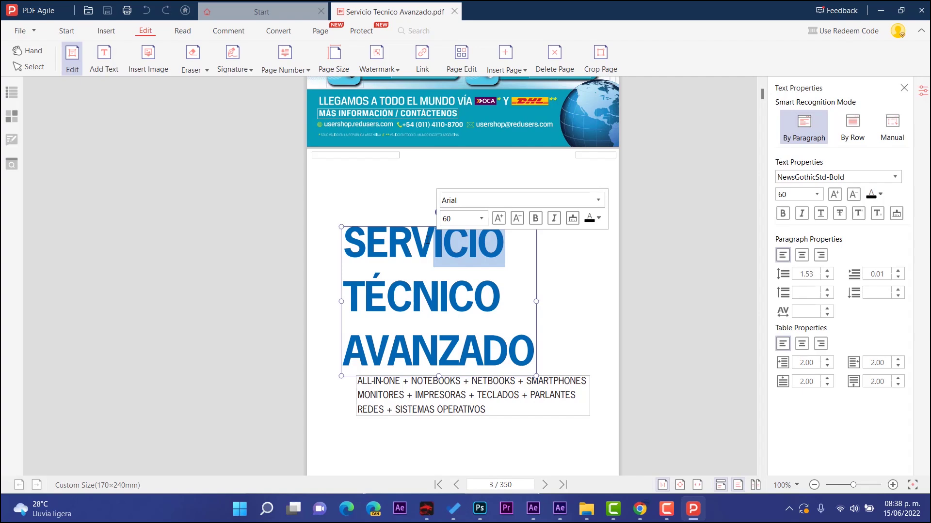
pyautogui.press('Left')
pyautogui.press('Left')
pyautogui.press('Left')
pyautogui.press('Delete')
pyautogui.press('Delete')
pyautogui.press('Delete')
pyautogui.press('Delete')
pyautogui.press('Delete')
pyautogui.press('Delete')
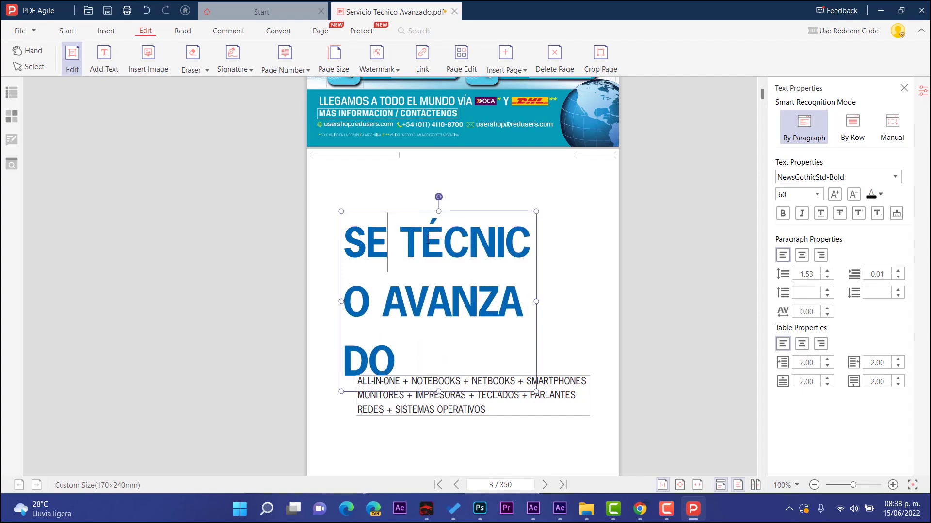
pyautogui.write('shs hs ')
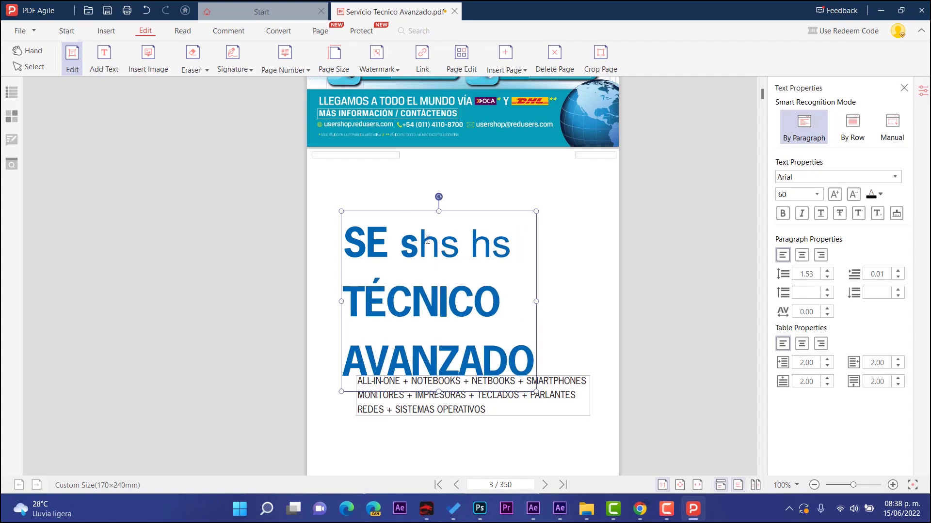
pyautogui.write('hsh s')
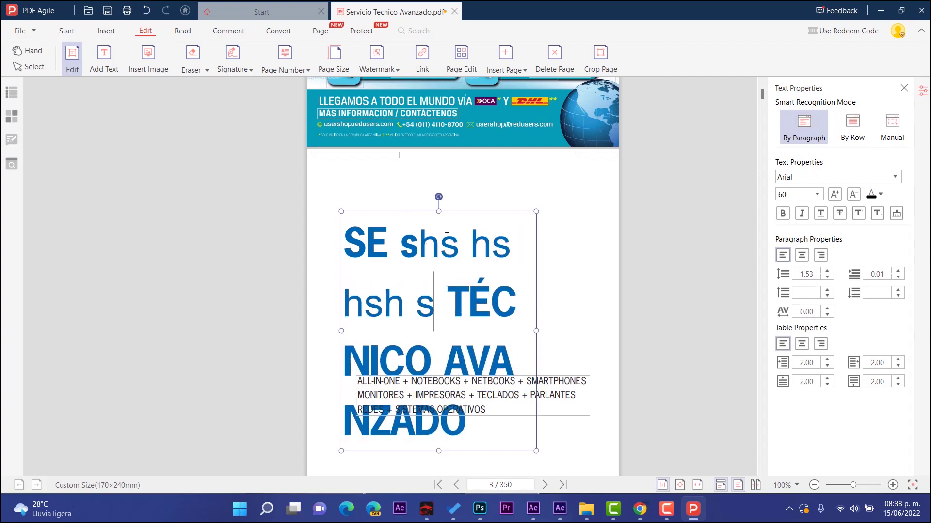
pyautogui.moveTo(463, 212); pyautogui.dragTo(467, 176)
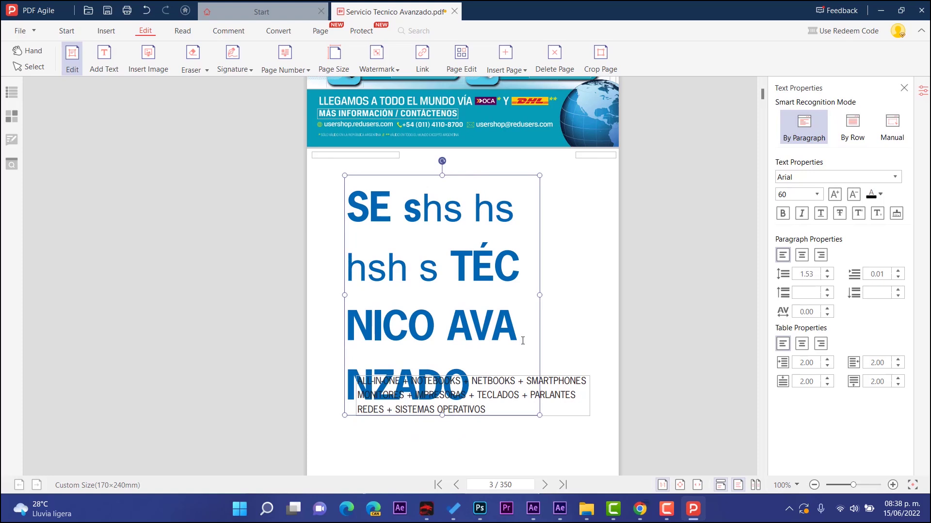
# Give the title's NICO AVA line a different font and make it bold.
pyautogui.tripleClick(534, 357)
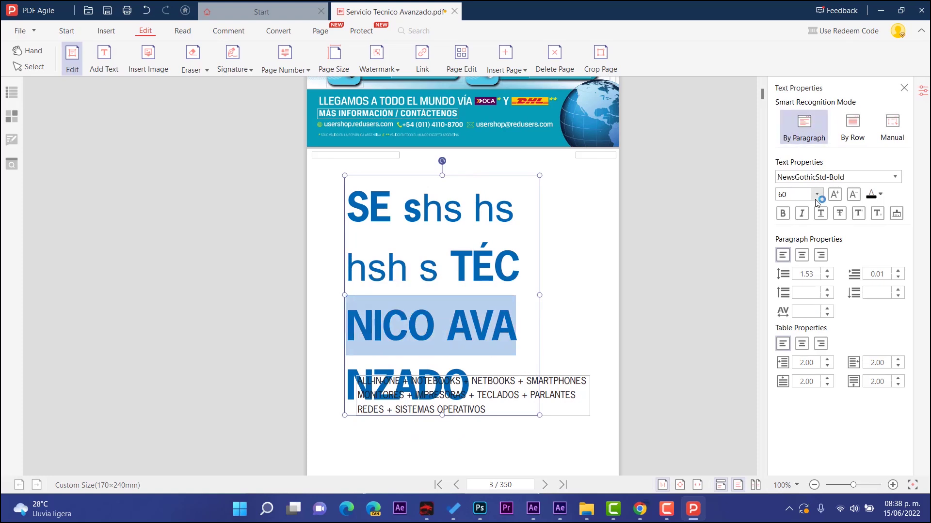
pyautogui.click(841, 182)
pyautogui.click(835, 195)
pyautogui.click(783, 214)
pyautogui.scroll(-3, 440, 261)
# Make the closing Prólogo paragraph bold and dark red.
pyautogui.scroll(-10, 439, 261)
pyautogui.scroll(-10, 439, 261)
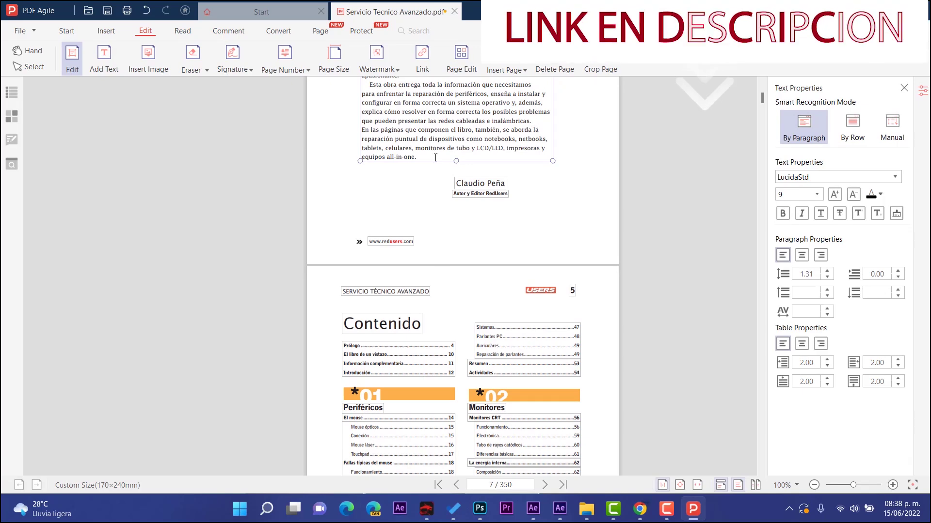
pyautogui.scroll(3, 418, 129)
pyautogui.moveTo(418, 226); pyautogui.dragTo(374, 155)
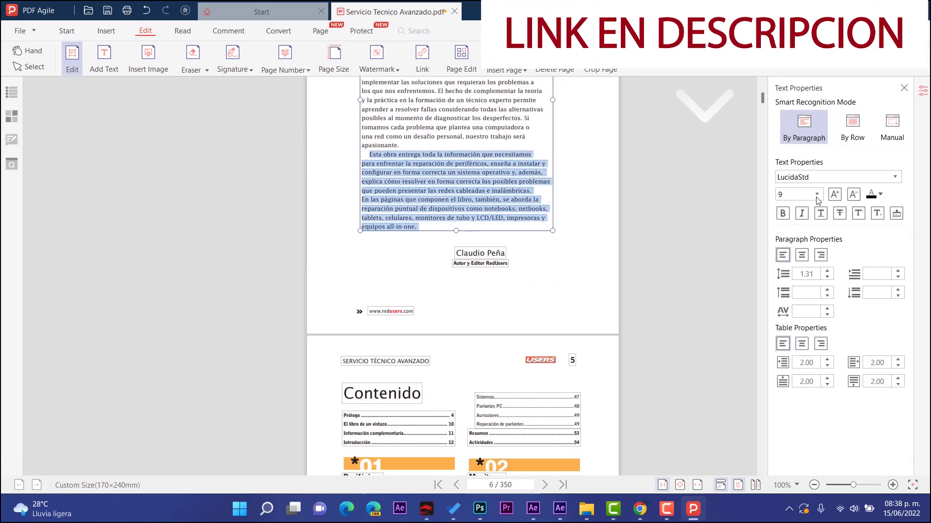
pyautogui.click(782, 214)
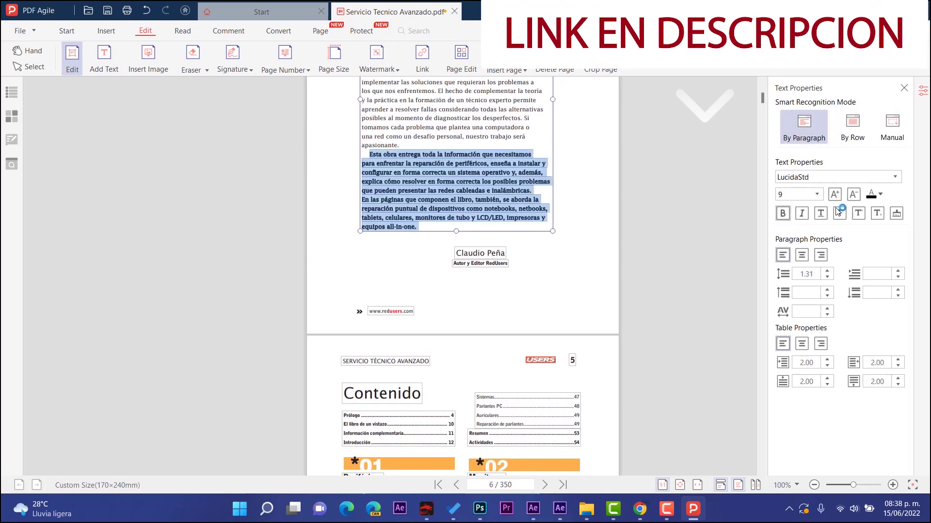
pyautogui.click(879, 195)
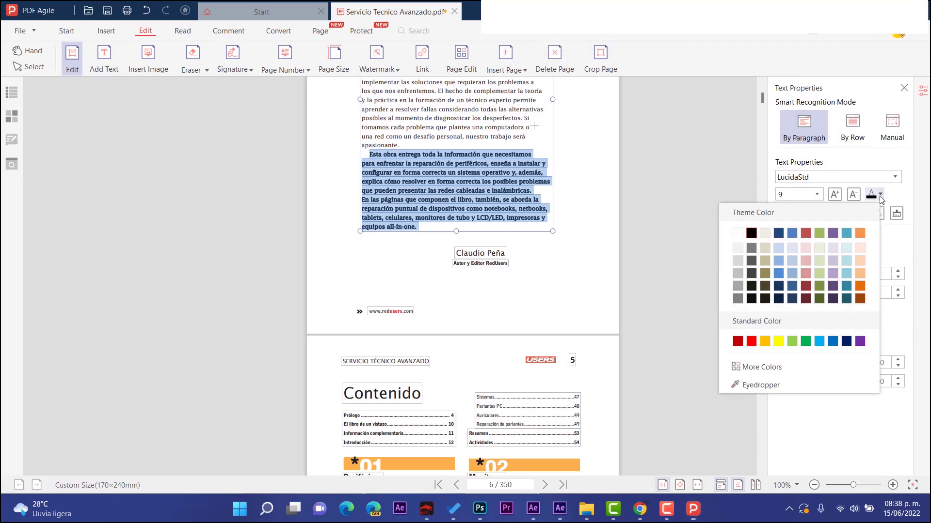
pyautogui.click(807, 301)
pyautogui.click(520, 208)
# Select and remove the USERS logo from the Prólogo page header.
pyautogui.scroll(5, 383, 187)
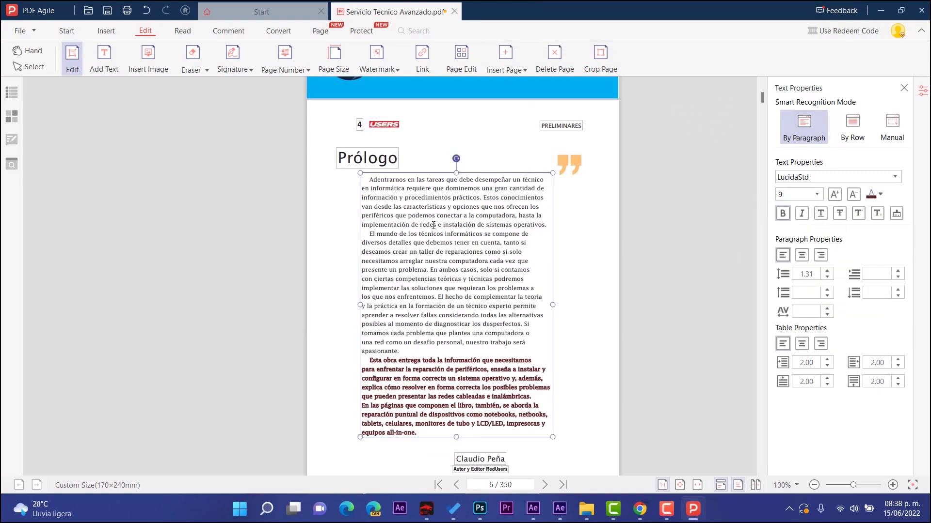
pyautogui.click(384, 166)
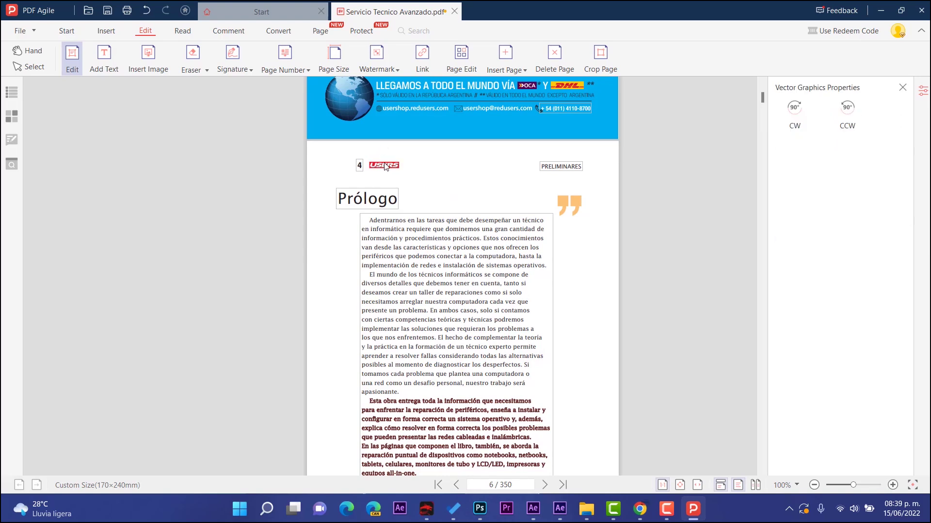
pyautogui.click(364, 165)
pyautogui.click(385, 165)
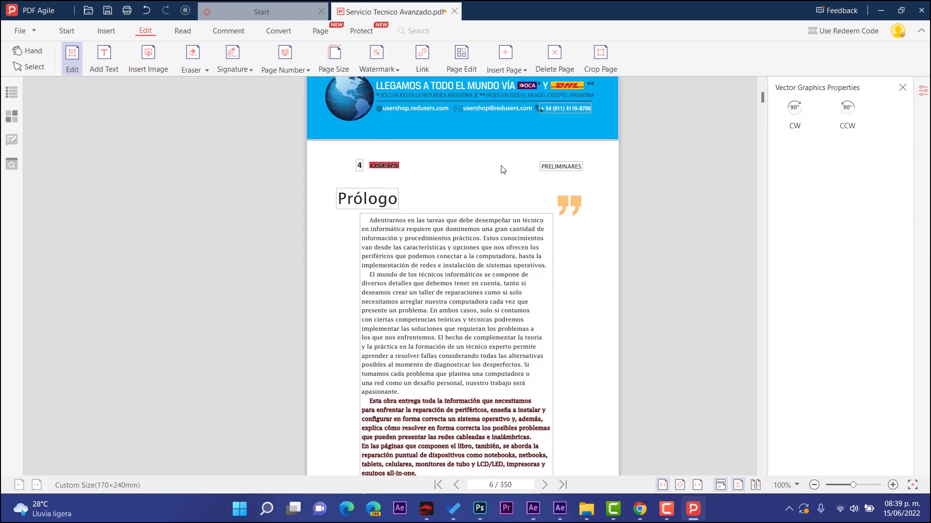
pyautogui.click(556, 167)
pyautogui.click(383, 166)
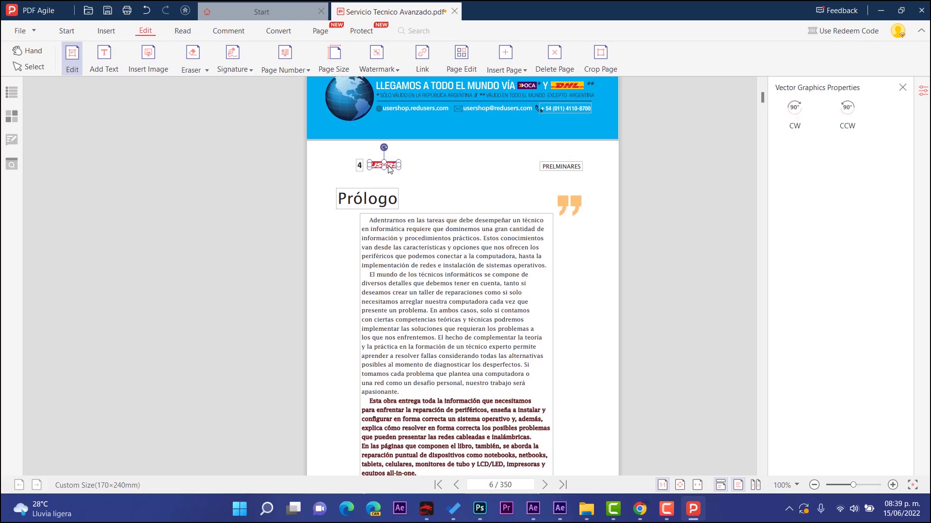
pyautogui.click(467, 240)
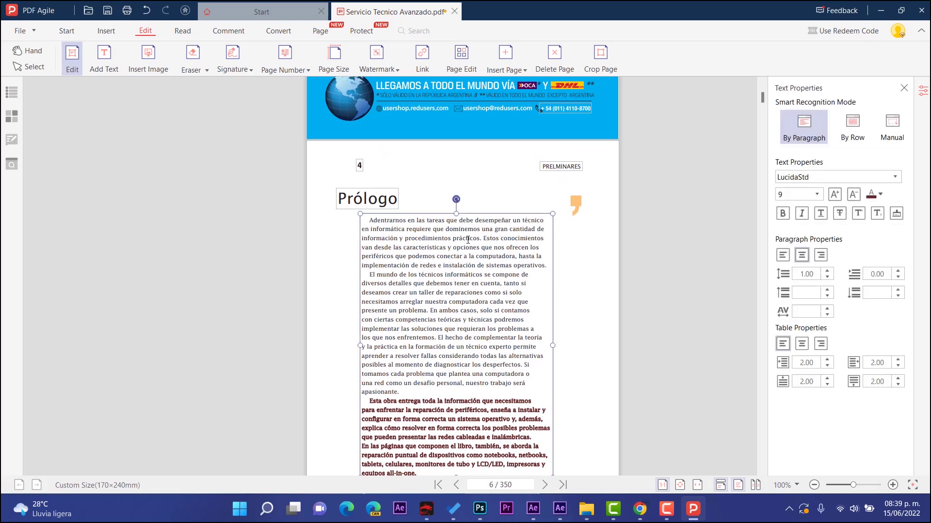
# Add a new text box and move it into the Prólogo page header beside PRELIMINARES.
pyautogui.click(105, 60)
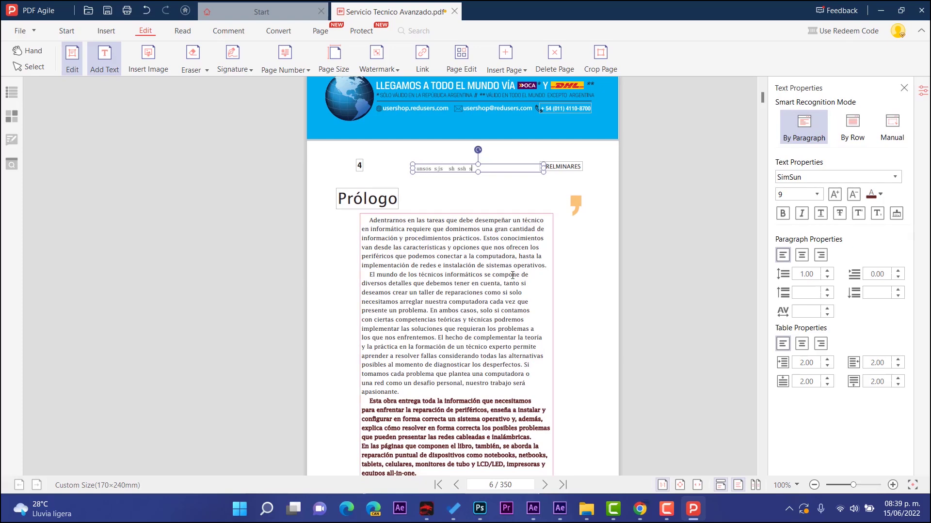
pyautogui.scroll(5, 513, 276)
pyautogui.scroll(5, 485, 269)
pyautogui.scroll(2, 454, 262)
pyautogui.moveTo(458, 265); pyautogui.dragTo(437, 295)
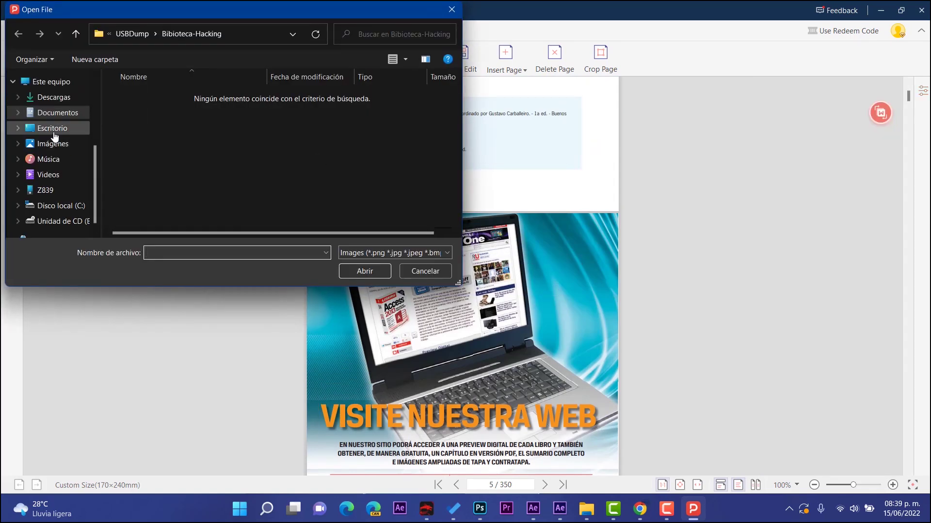
# Insert the Windows Media Player screenshot from Escritorio and position it on page 5.
pyautogui.click(54, 130)
pyautogui.scroll(-2, 318, 191)
pyautogui.scroll(-2, 317, 193)
pyautogui.scroll(-2, 316, 193)
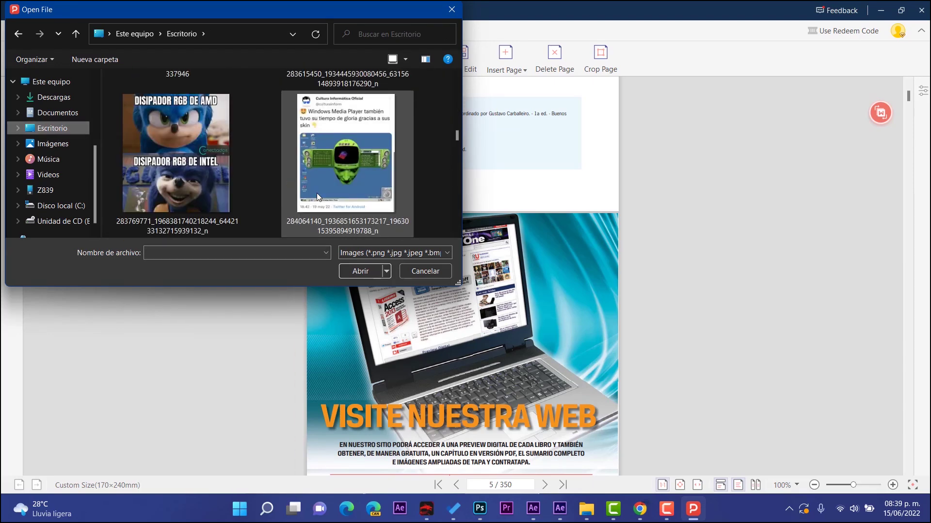
pyautogui.doubleClick(315, 194)
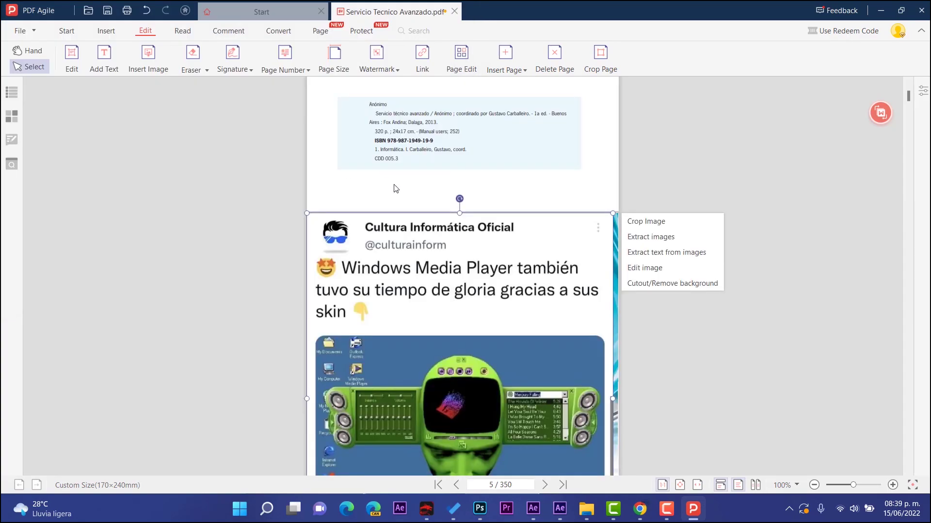
pyautogui.click(633, 210)
pyautogui.scroll(-5, 601, 223)
pyautogui.scroll(-1, 534, 204)
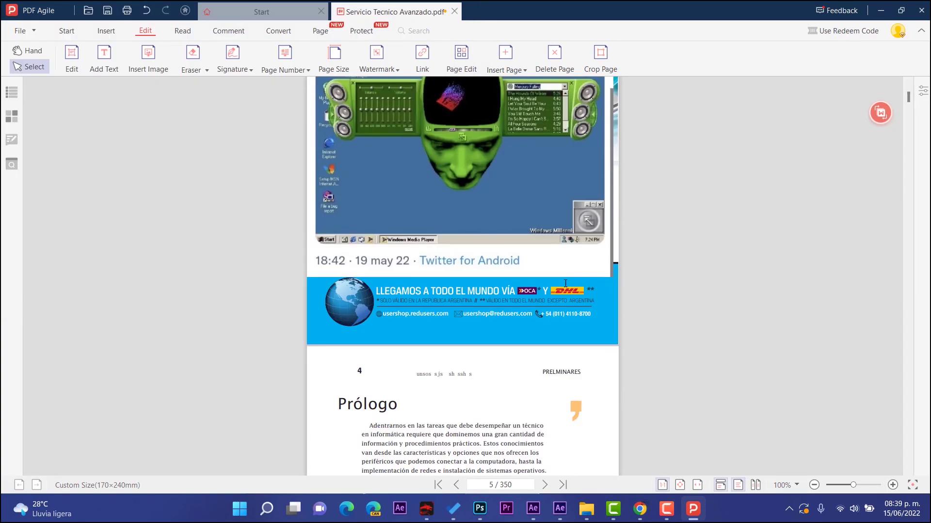
pyautogui.click(501, 191)
pyautogui.moveTo(502, 191); pyautogui.dragTo(476, 189)
# Select the Limpieza del cooler through WiFi contents entries for erasing.
pyautogui.scroll(-3, 477, 204)
pyautogui.scroll(-10, 482, 228)
pyautogui.scroll(-1, 486, 244)
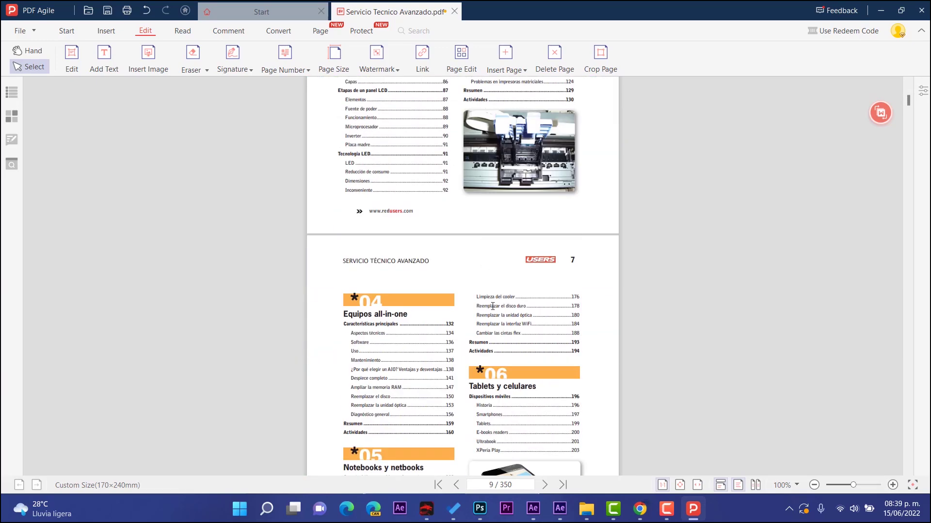
pyautogui.moveTo(479, 297); pyautogui.dragTo(522, 326)
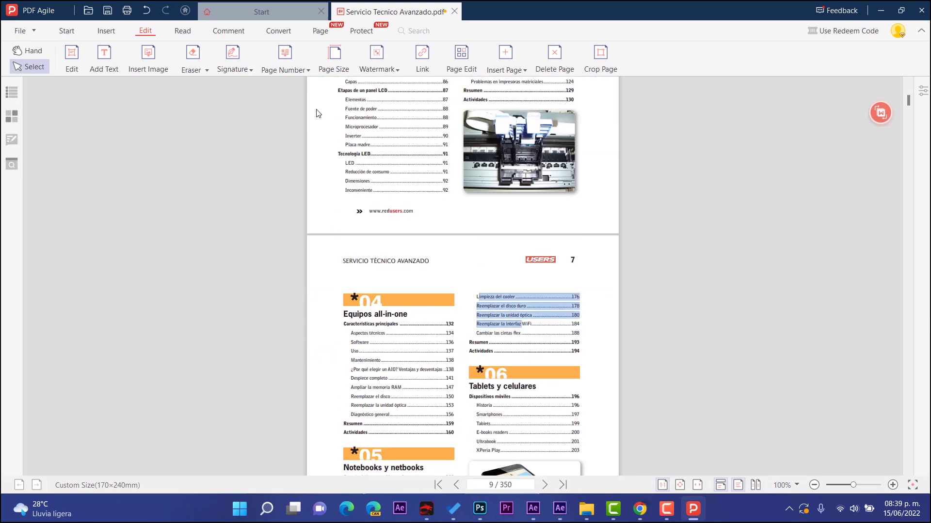
pyautogui.click(193, 59)
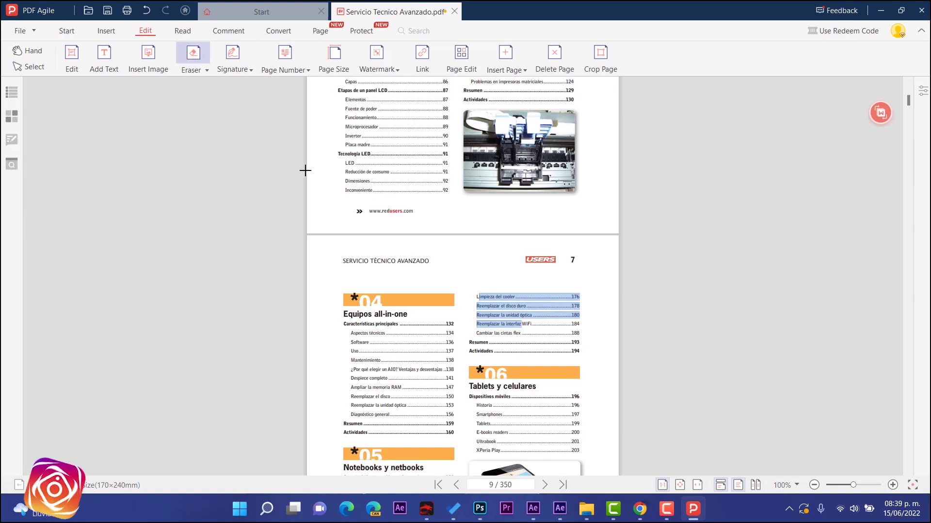
# Erase the selected table-of-contents entries and another area of the contents page.
pyautogui.moveTo(478, 292); pyautogui.dragTo(565, 344)
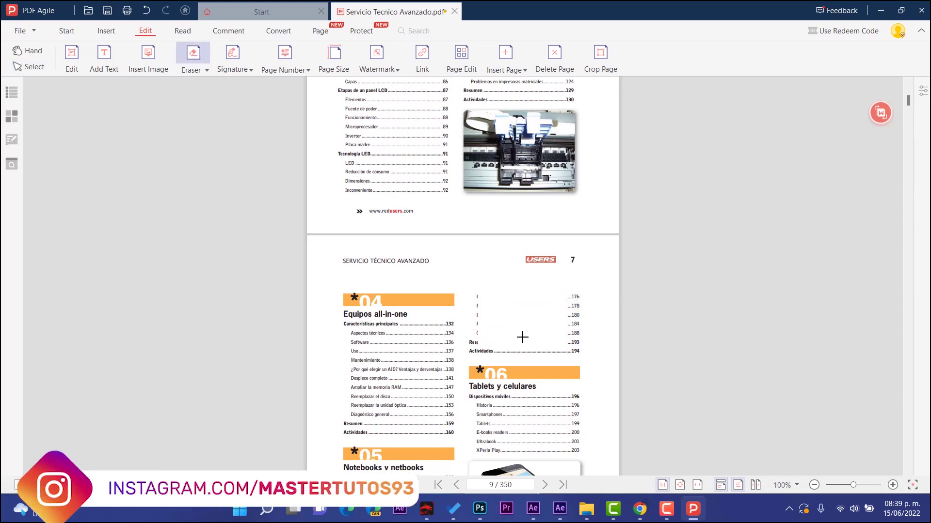
pyautogui.moveTo(353, 127); pyautogui.dragTo(551, 222)
pyautogui.scroll(5, 536, 235)
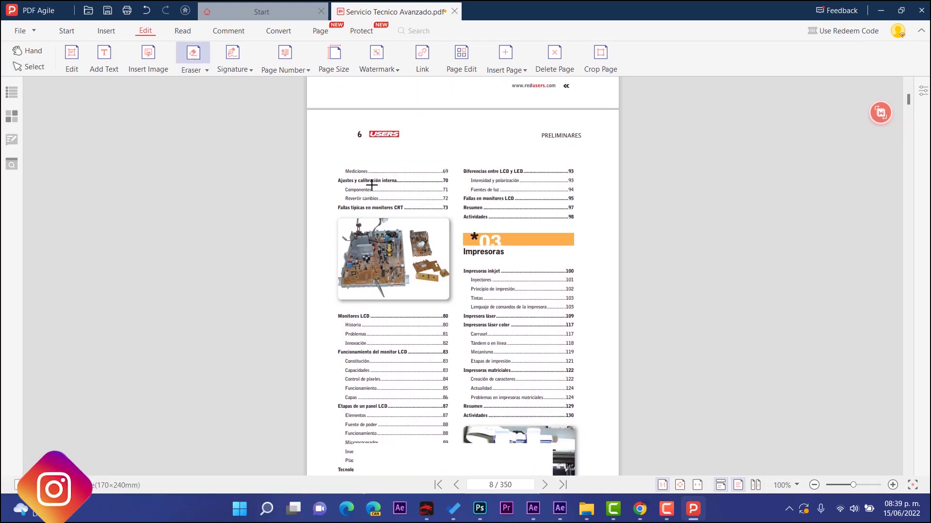
pyautogui.moveTo(365, 180); pyautogui.dragTo(520, 314)
# Draw a handwritten signature and place it at the top of page 8.
pyautogui.click(250, 71)
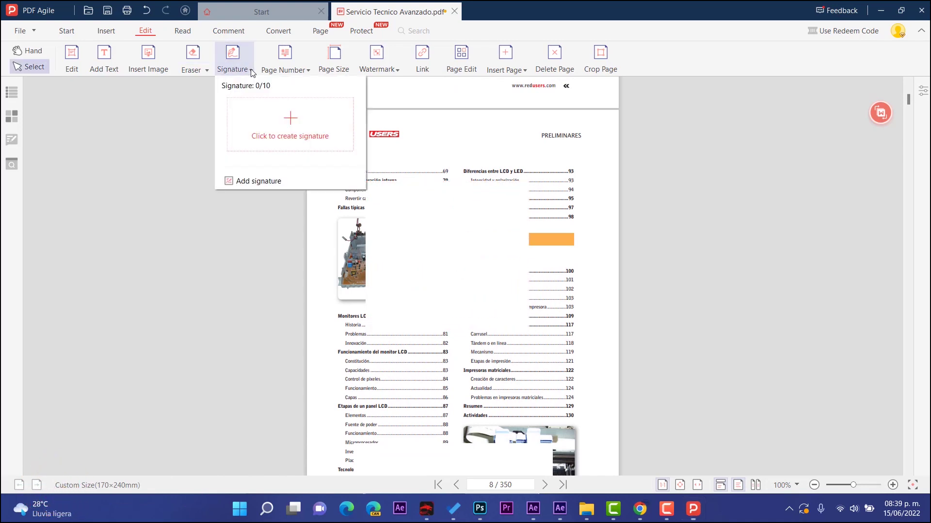
pyautogui.click(297, 127)
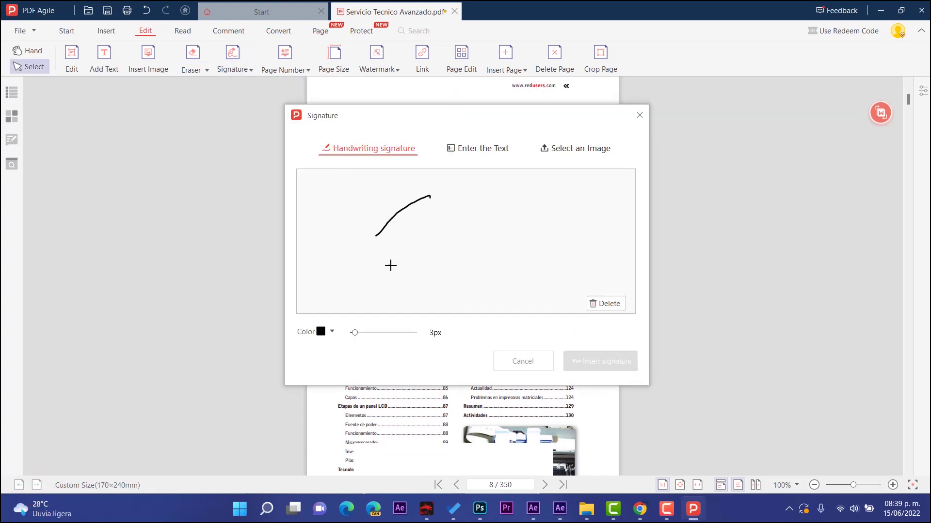
pyautogui.moveTo(397, 284); pyautogui.dragTo(382, 257)
pyautogui.click(581, 366)
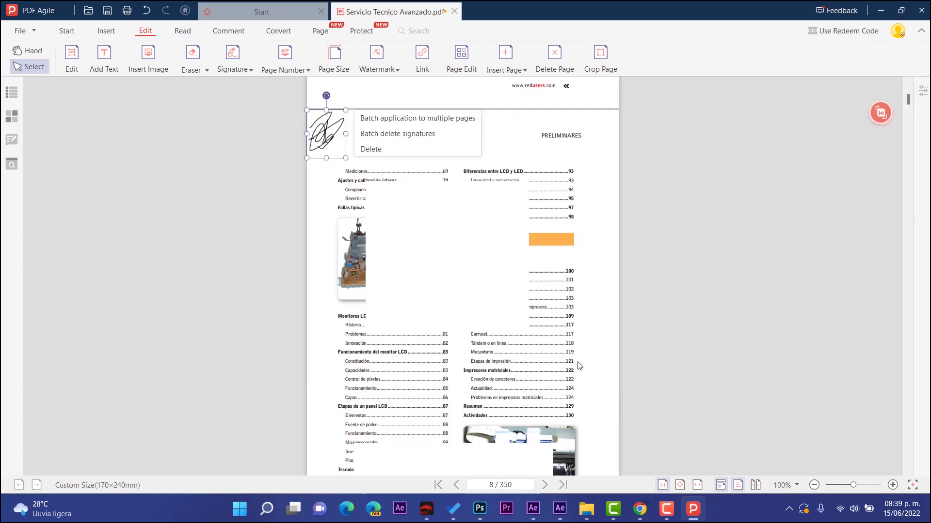
pyautogui.click(437, 237)
pyautogui.rightClick(328, 446)
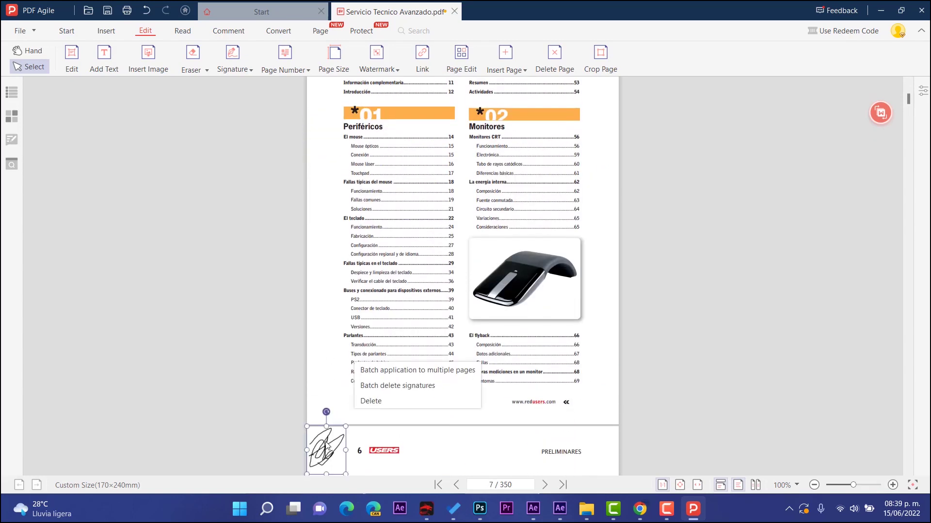
pyautogui.scroll(4, 335, 367)
pyautogui.scroll(3, 335, 367)
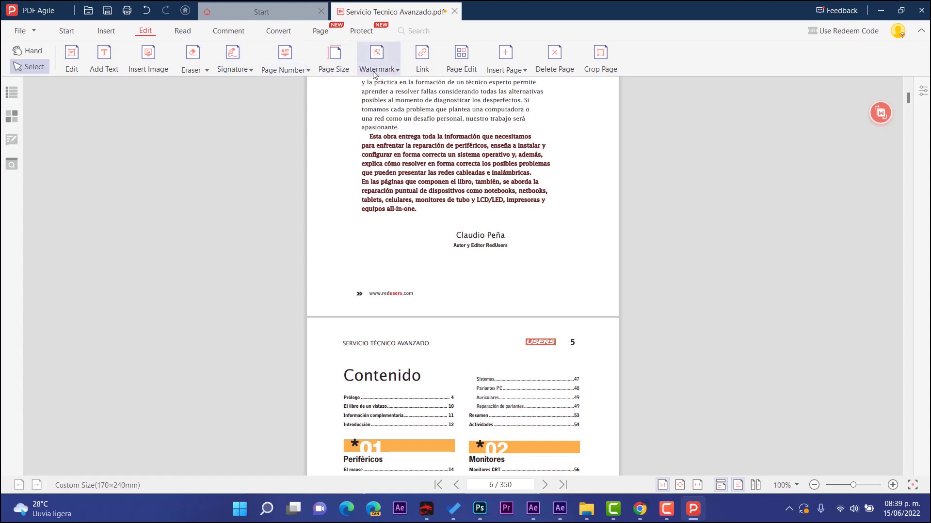
# Apply the Top secret watermark to the whole document.
pyautogui.click(386, 60)
pyautogui.click(445, 235)
pyautogui.click(648, 319)
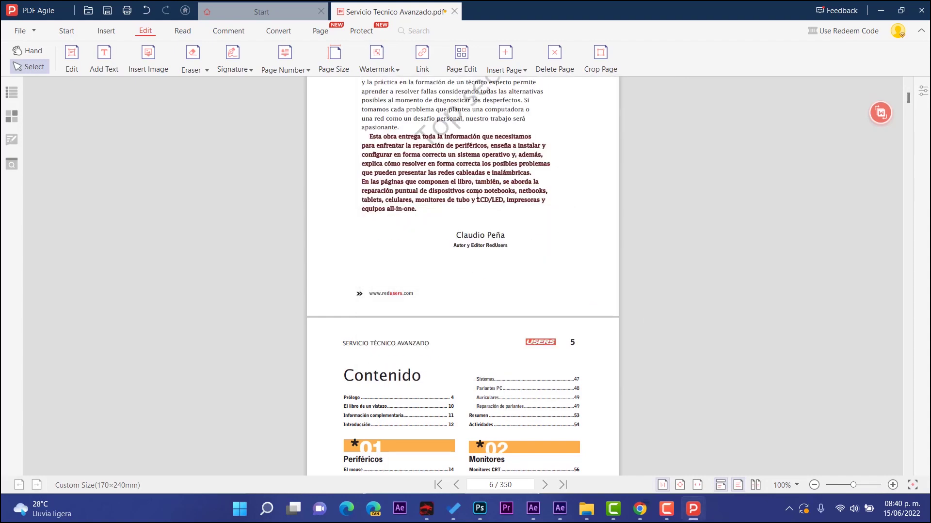
# Scroll back up to the edited cover on page 3.
pyautogui.scroll(5, 475, 218)
pyautogui.scroll(5, 476, 265)
pyautogui.scroll(5, 479, 271)
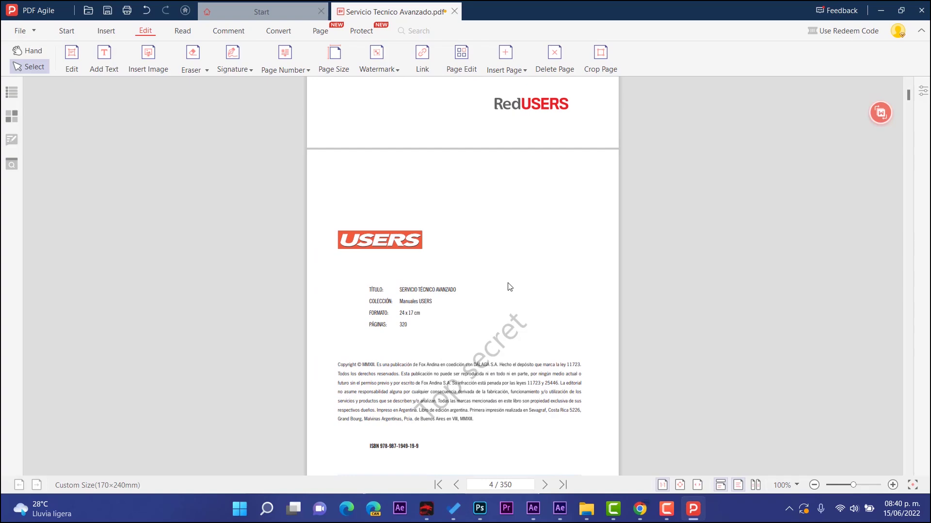
pyautogui.scroll(5, 511, 286)
pyautogui.scroll(2, 494, 274)
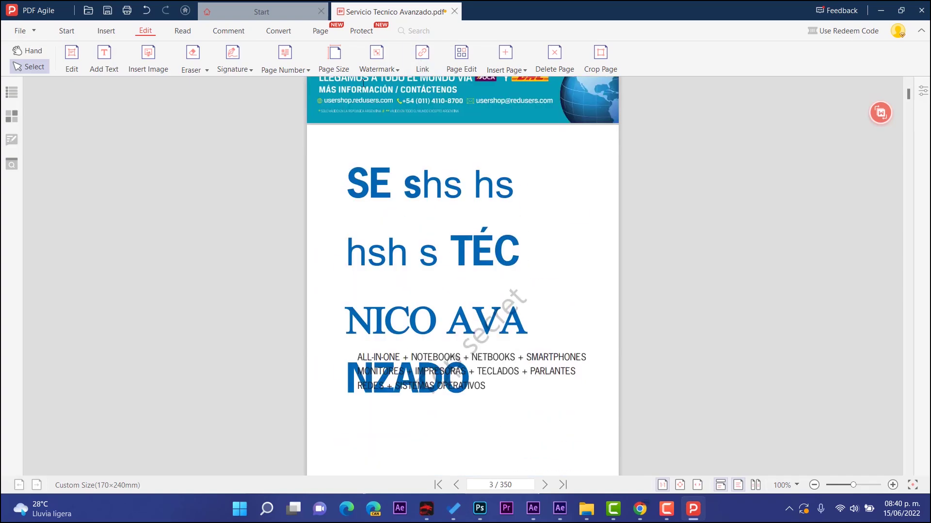
pyautogui.click(113, 34)
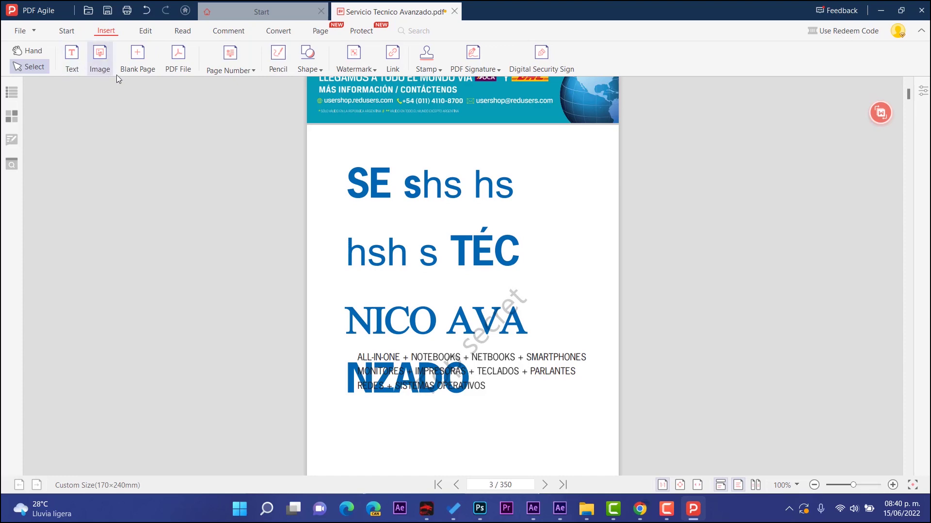
# Insert a blank page after the cover, sign it in orange pencil, and return to the Start tab.
pyautogui.click(137, 54)
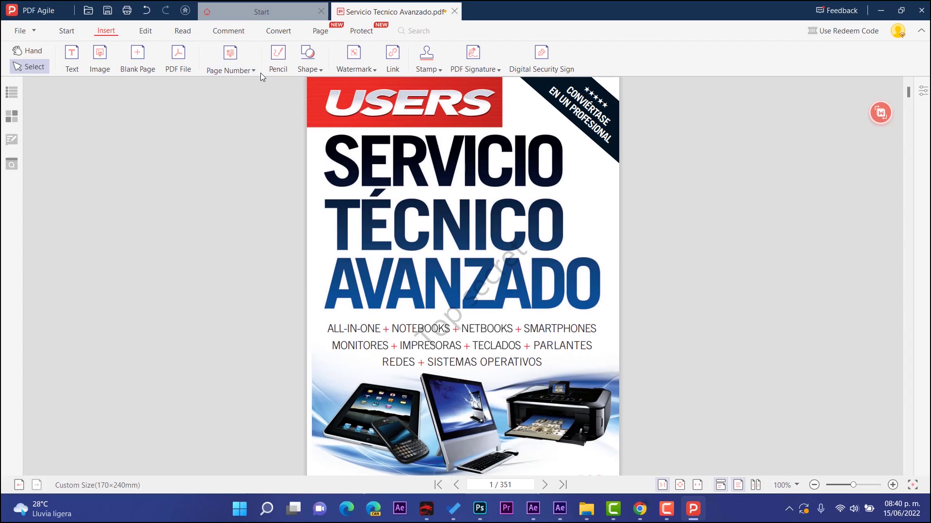
pyautogui.click(278, 57)
pyautogui.scroll(-8, 398, 264)
pyautogui.moveTo(439, 196)
pyautogui.mouseDown()
pyautogui.moveTo(379, 276)
pyautogui.moveTo(436, 302)
pyautogui.moveTo(474, 268)
pyautogui.mouseUp()
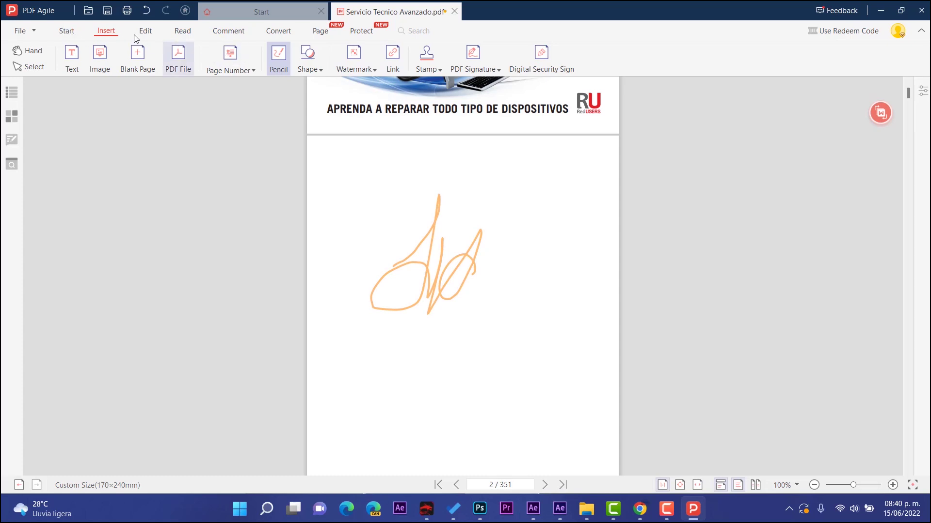
pyautogui.click(66, 31)
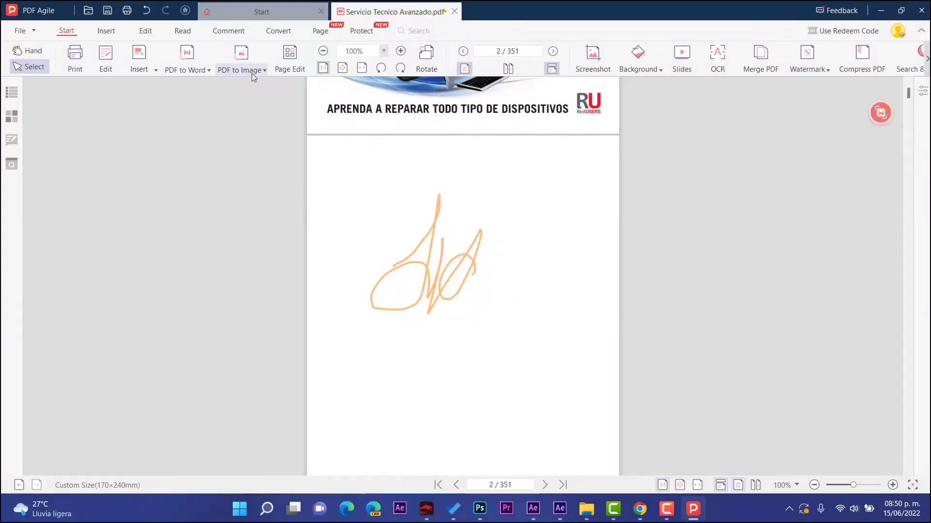
pyautogui.click(261, 12)
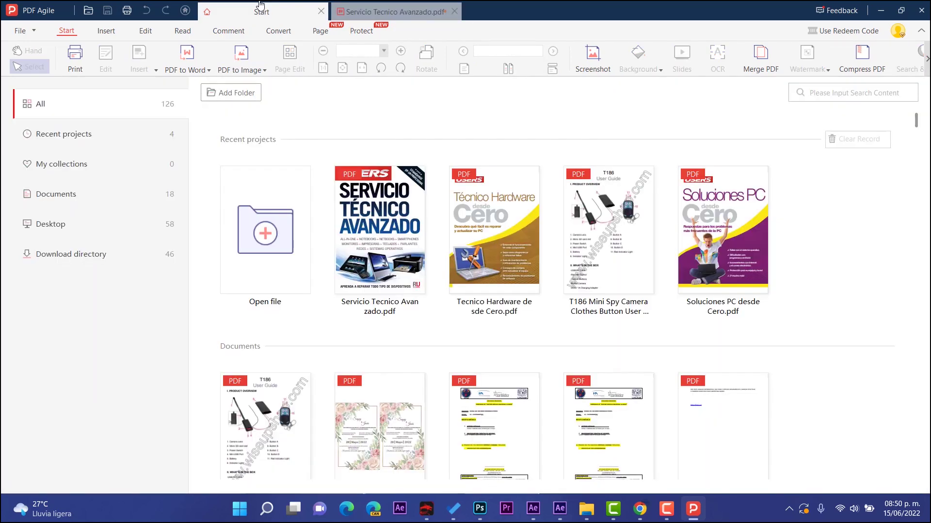
# Open the T186 Mini Spy Camera user guide from Recent projects.
pyautogui.click(588, 245)
pyautogui.scroll(-3, 397, 252)
pyautogui.scroll(3, 399, 263)
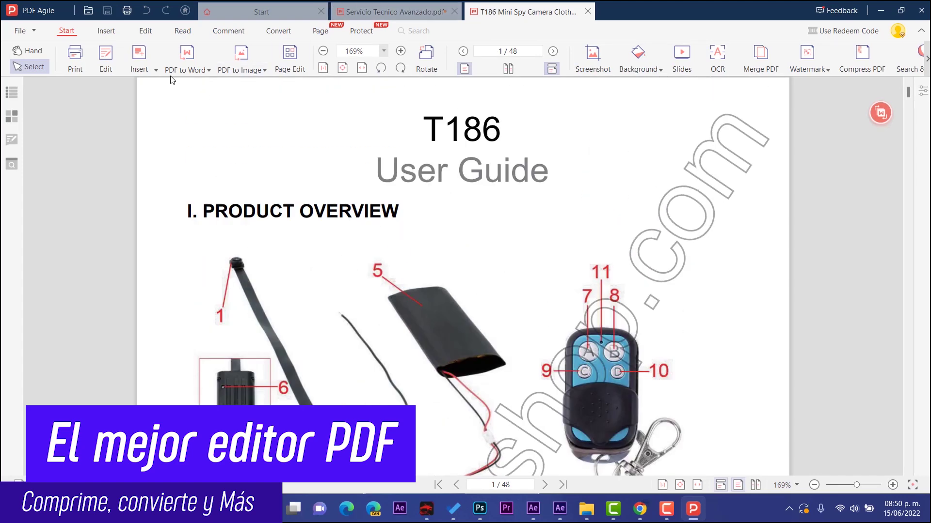
# Convert all 48 pages of the T186 guide to a Word .docx and open the result.
pyautogui.click(207, 71)
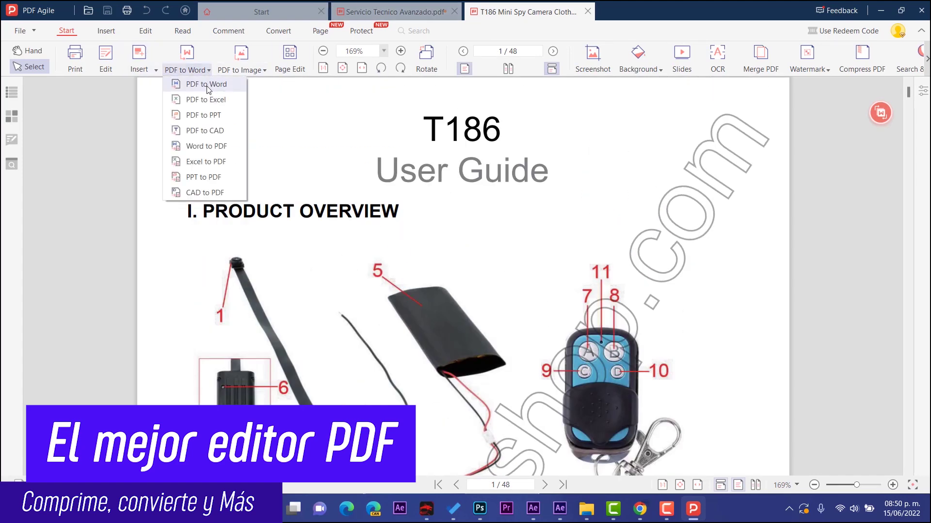
pyautogui.click(208, 84)
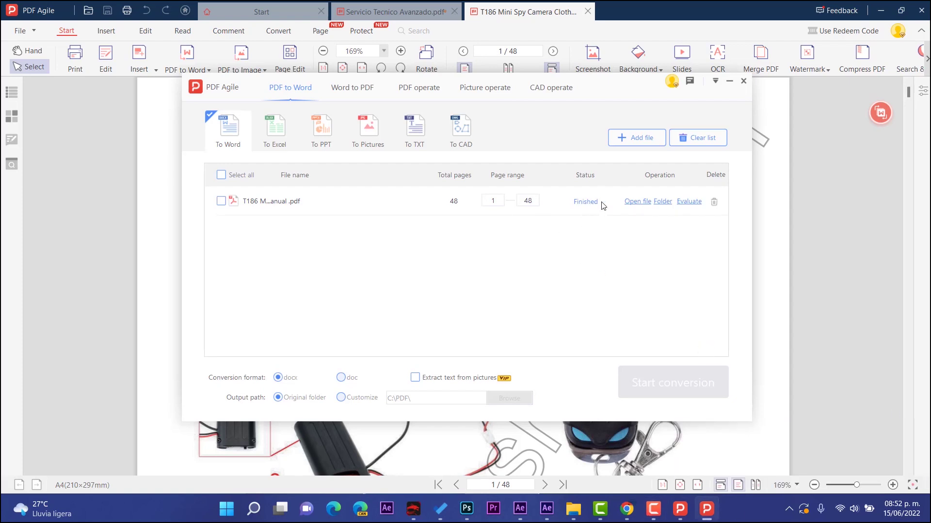
pyautogui.click(633, 202)
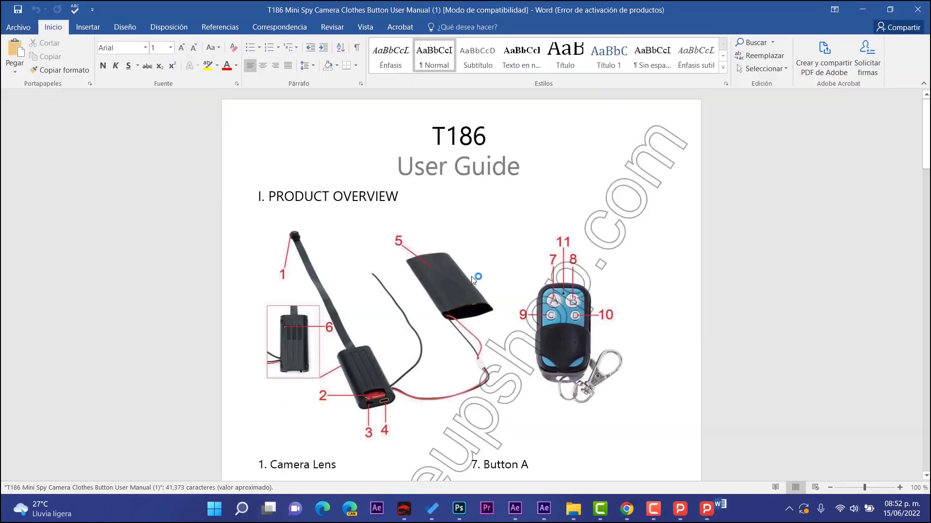
pyautogui.scroll(-5, 524, 268)
pyautogui.scroll(-5, 523, 268)
pyautogui.scroll(-5, 523, 268)
pyautogui.scroll(-5, 524, 268)
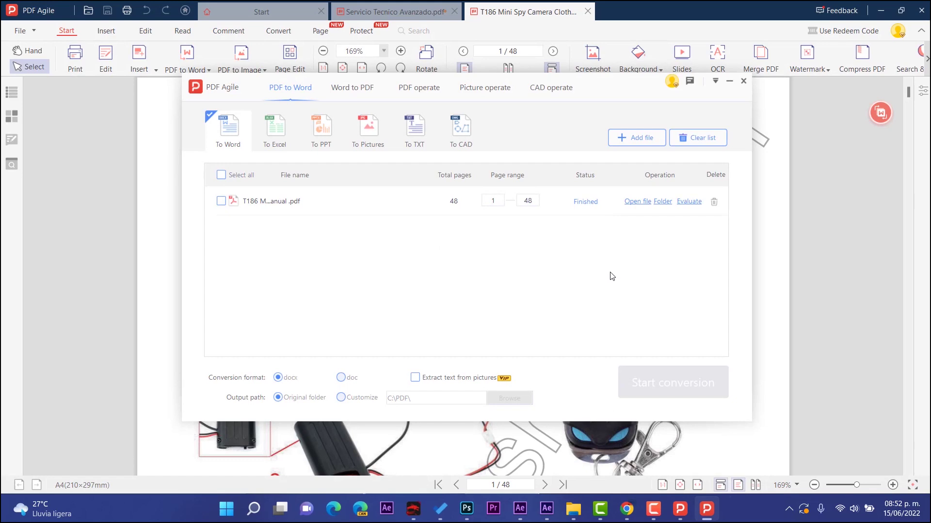
# Look over the To Excel, To PPT and To Pictures conversion options.
pyautogui.click(271, 139)
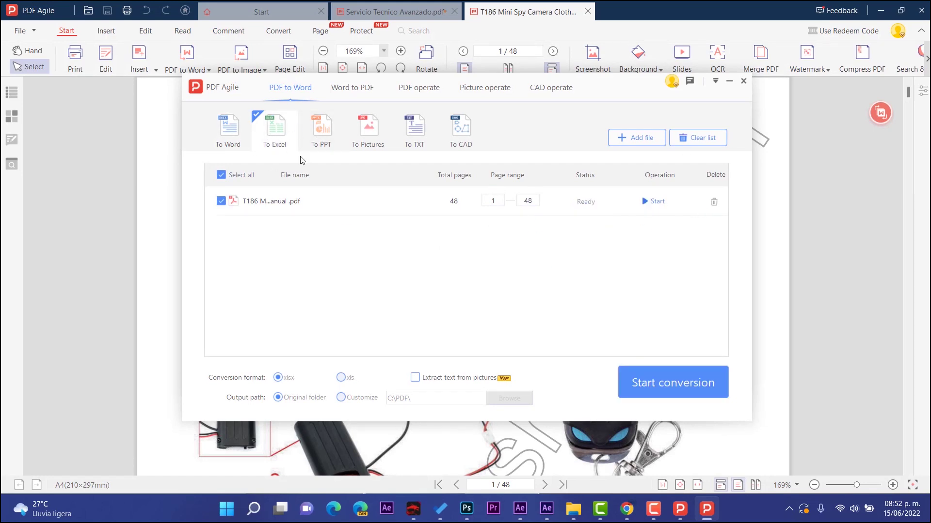
pyautogui.click(321, 130)
pyautogui.click(367, 130)
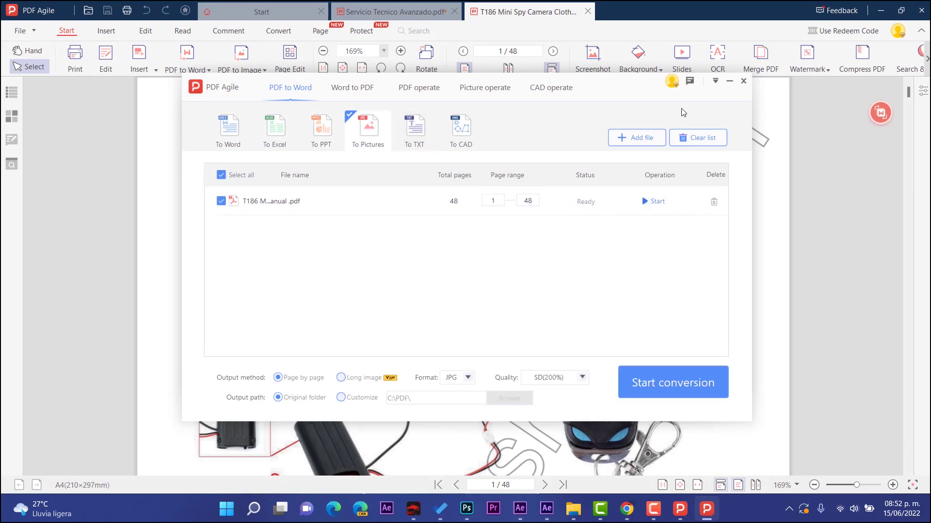
# Close the converter window and read the T186 guide in Full Screen Mode.
pyautogui.click(743, 81)
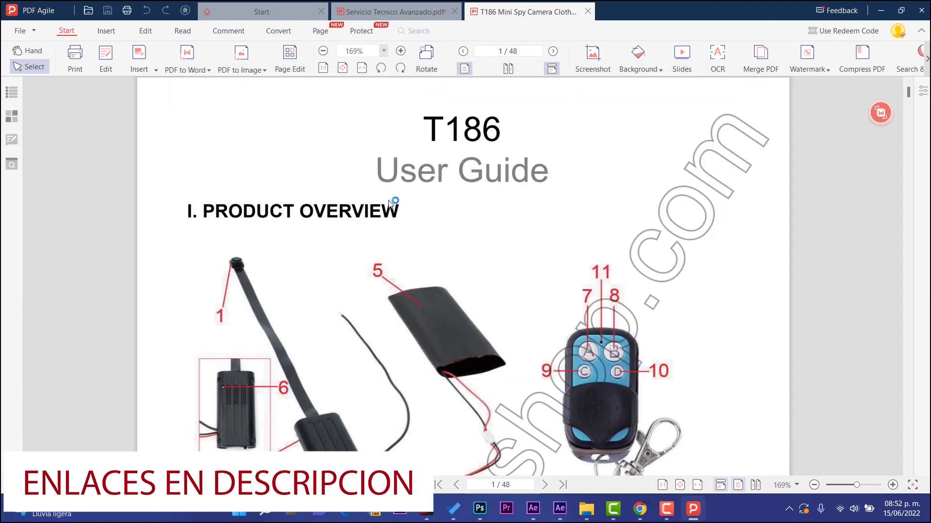
pyautogui.click(183, 31)
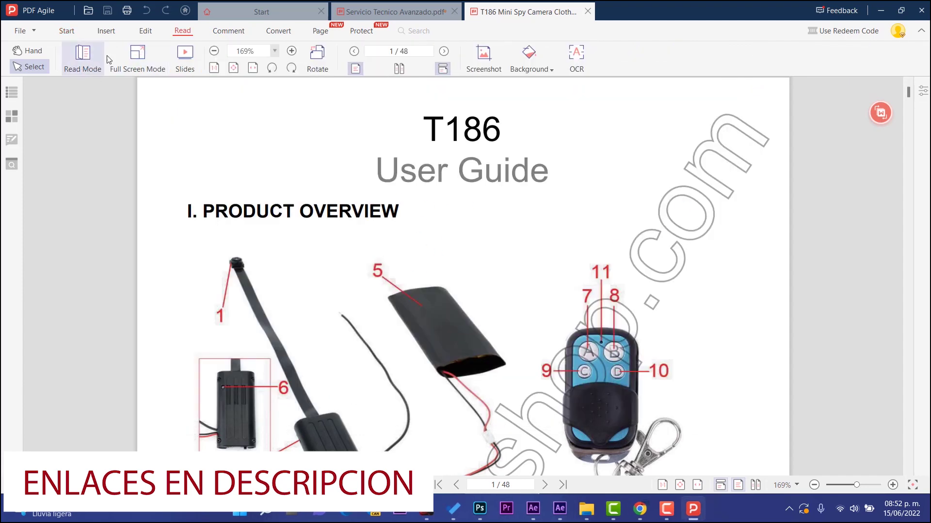
pyautogui.click(139, 60)
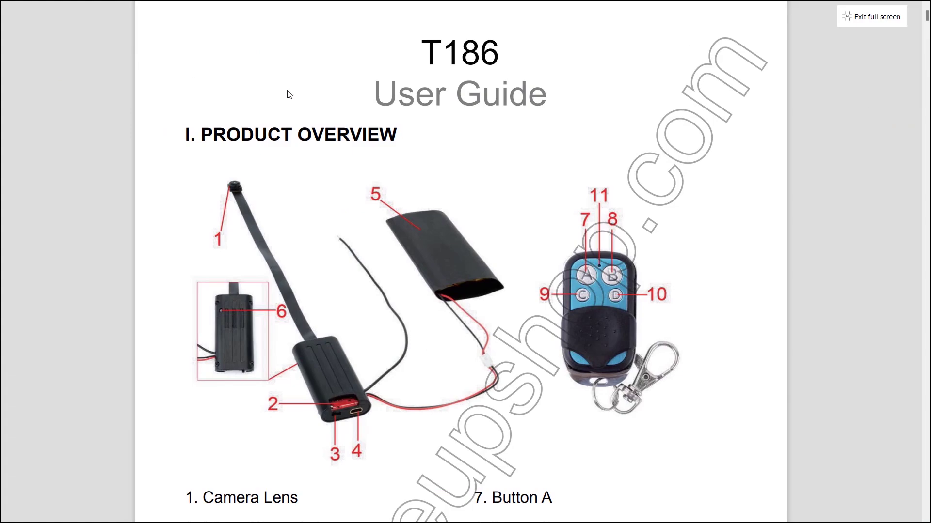
# Exit full-screen reading and select the Underline comment tool.
pyautogui.press('Escape')
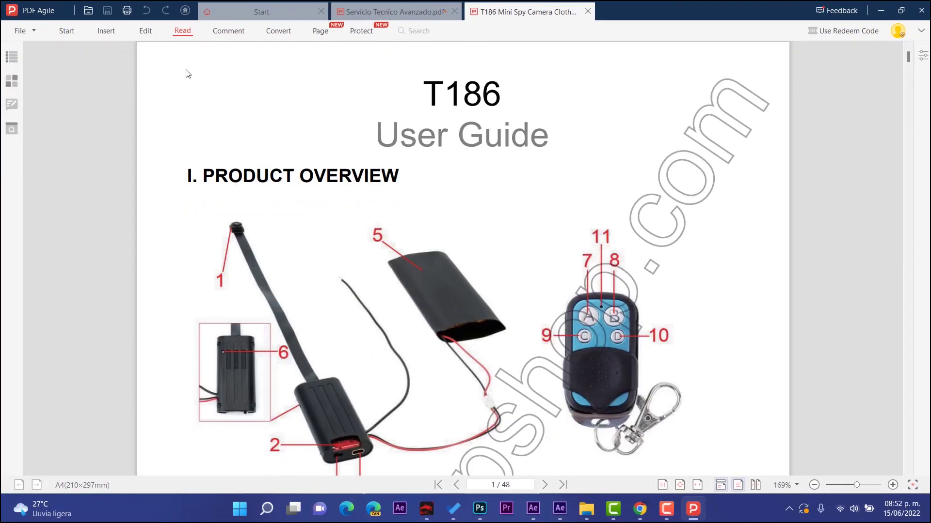
pyautogui.click(219, 33)
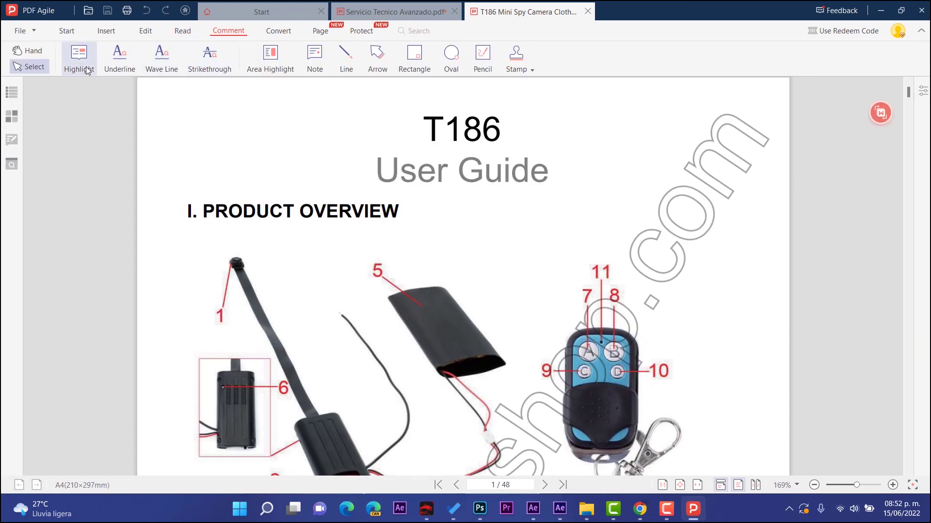
pyautogui.click(132, 71)
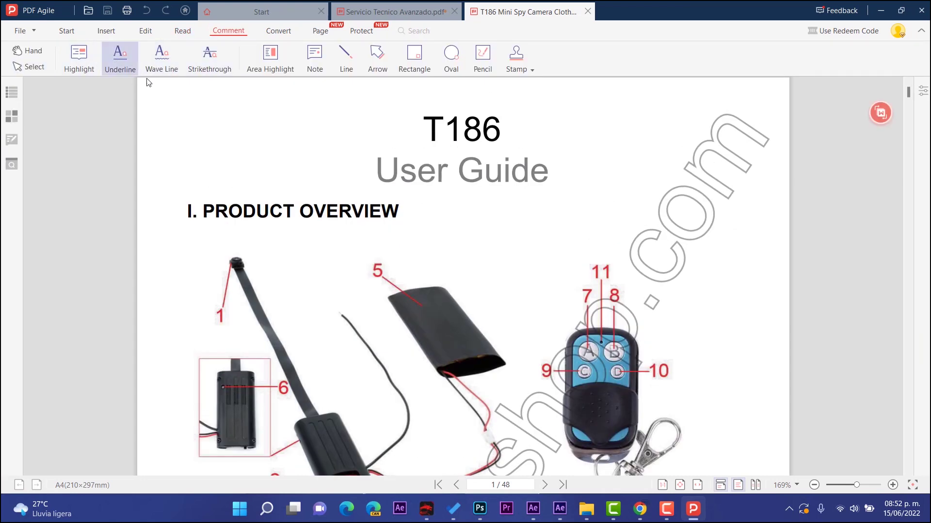
# Scroll to page 2 of the guide and bring up the Convert tools.
pyautogui.scroll(-5, 344, 228)
pyautogui.scroll(-5, 343, 229)
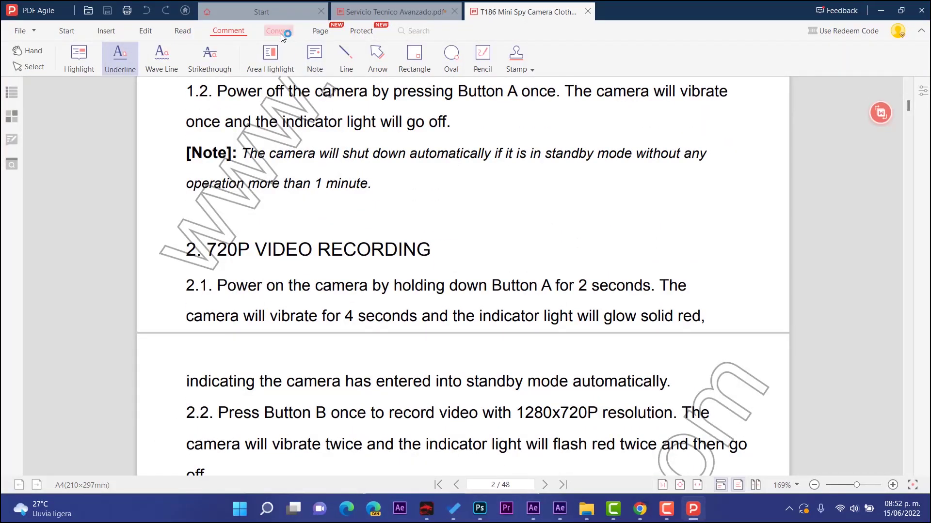
pyautogui.click(280, 32)
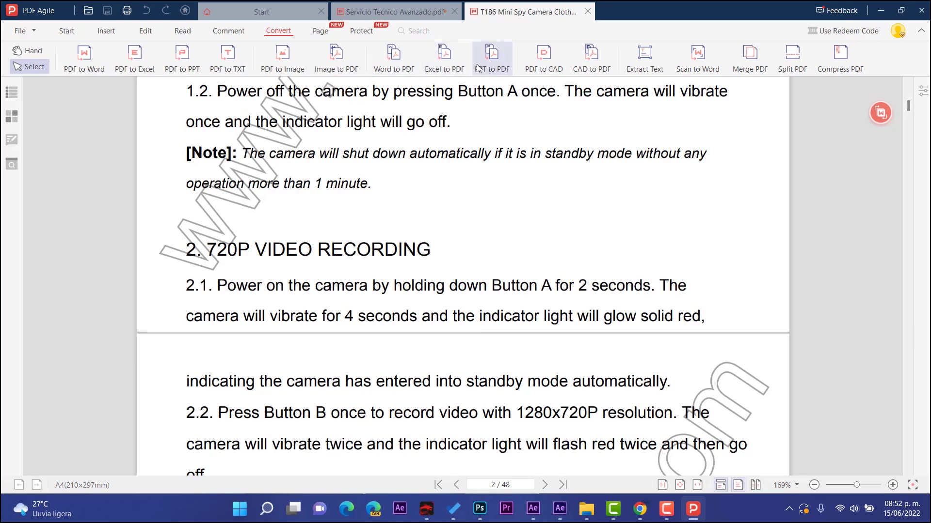
# Convert Windows 11 SE.docx from Documentos to PDF with Word to PDF and open it.
pyautogui.click(393, 54)
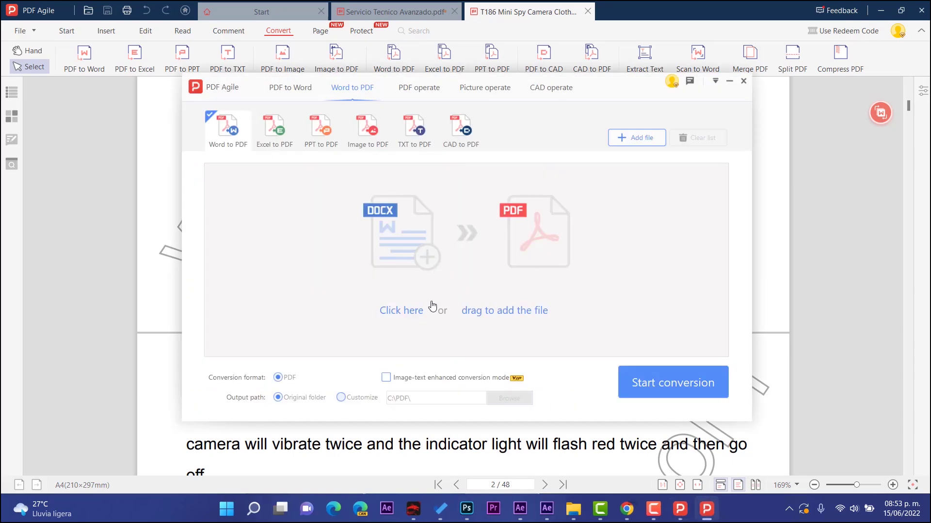
pyautogui.click(409, 317)
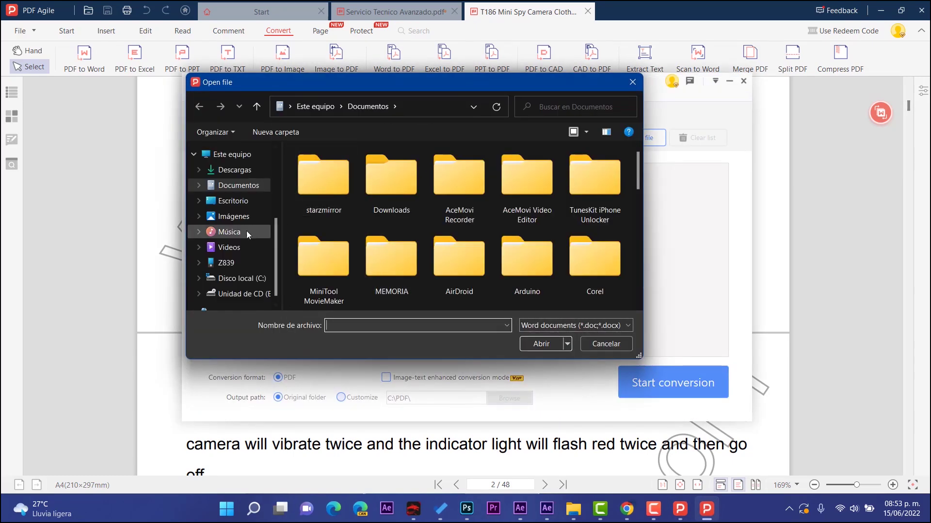
pyautogui.scroll(-3, 455, 222)
pyautogui.scroll(-5, 455, 223)
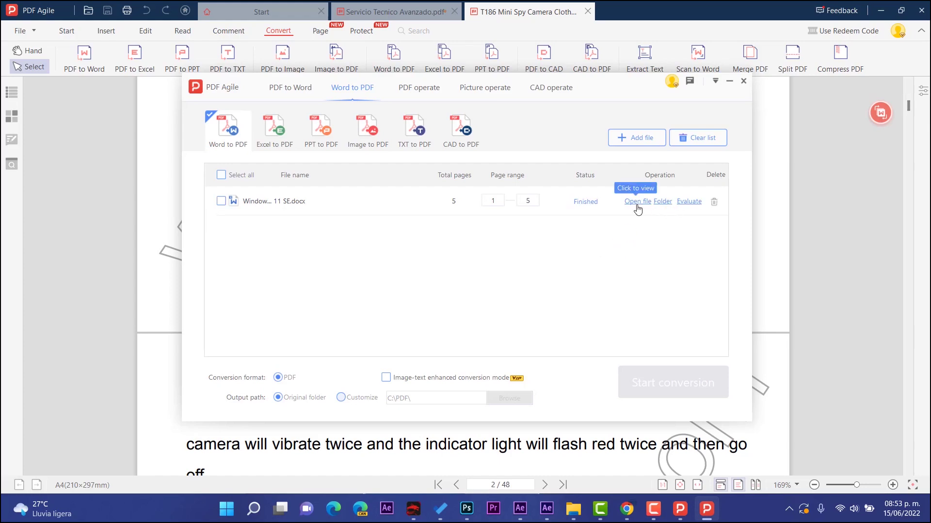
pyautogui.click(637, 201)
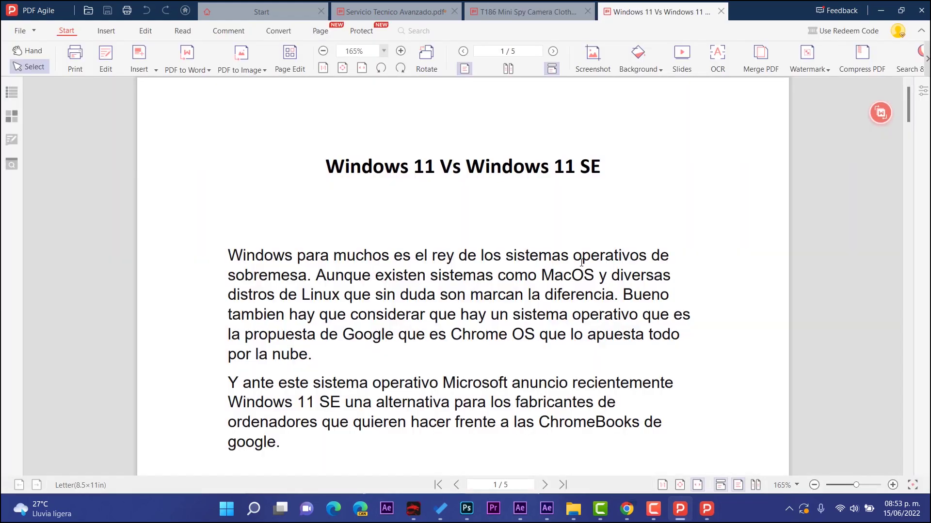
# Scroll through the converted Windows 11 Vs Windows 11 SE PDF.
pyautogui.scroll(-3, 471, 253)
pyautogui.scroll(-10, 443, 249)
pyautogui.scroll(-10, 443, 249)
pyautogui.scroll(-10, 444, 249)
pyautogui.scroll(-10, 443, 249)
pyautogui.scroll(-10, 443, 264)
pyautogui.scroll(-10, 444, 263)
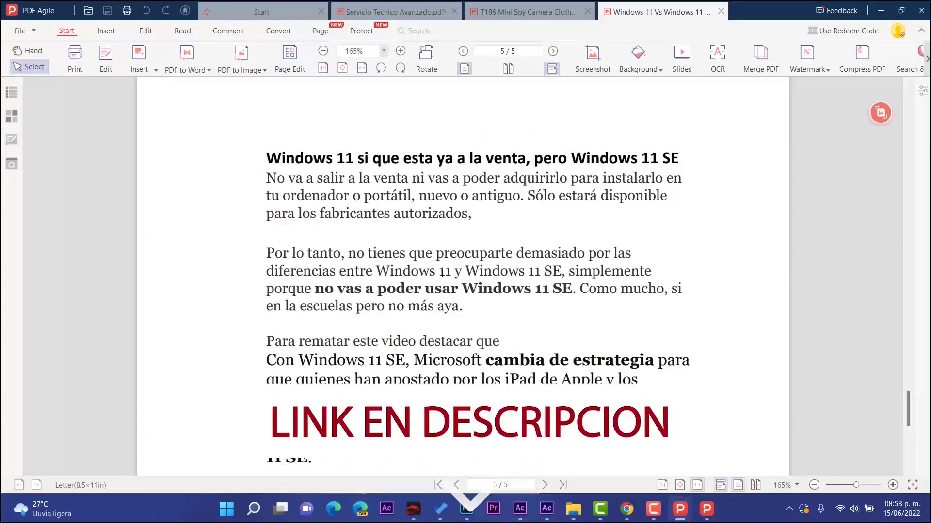
pyautogui.click(277, 31)
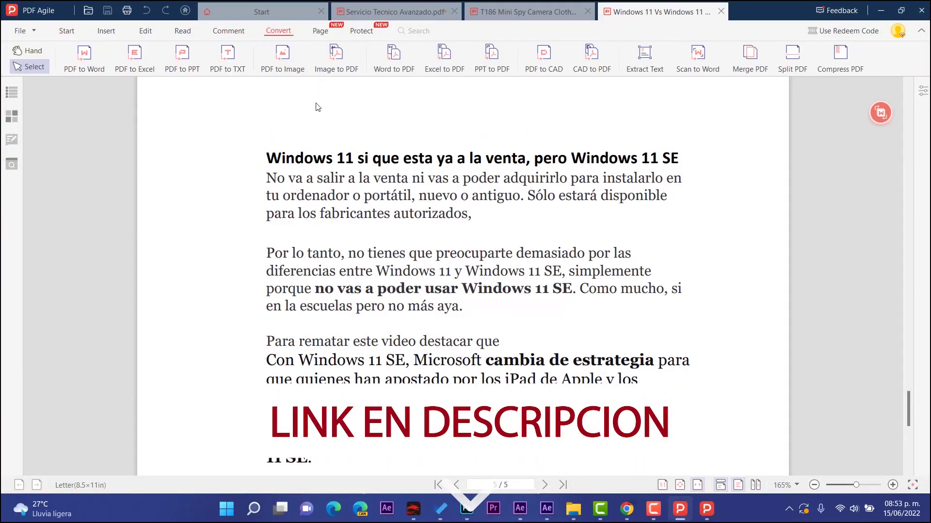
# Delete pages 2 and 3 in the Page thumbnails, leaving three pages.
pyautogui.click(320, 32)
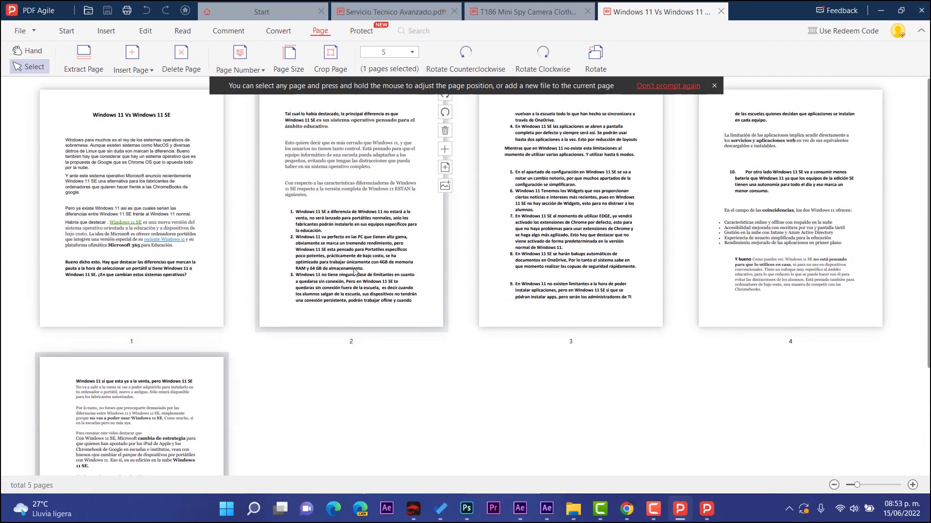
pyautogui.click(446, 133)
pyautogui.click(449, 136)
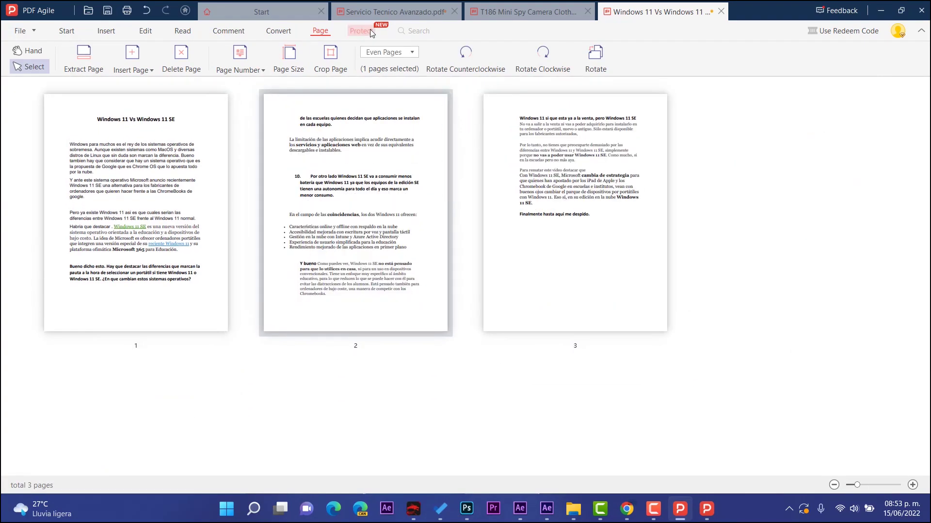
pyautogui.click(370, 30)
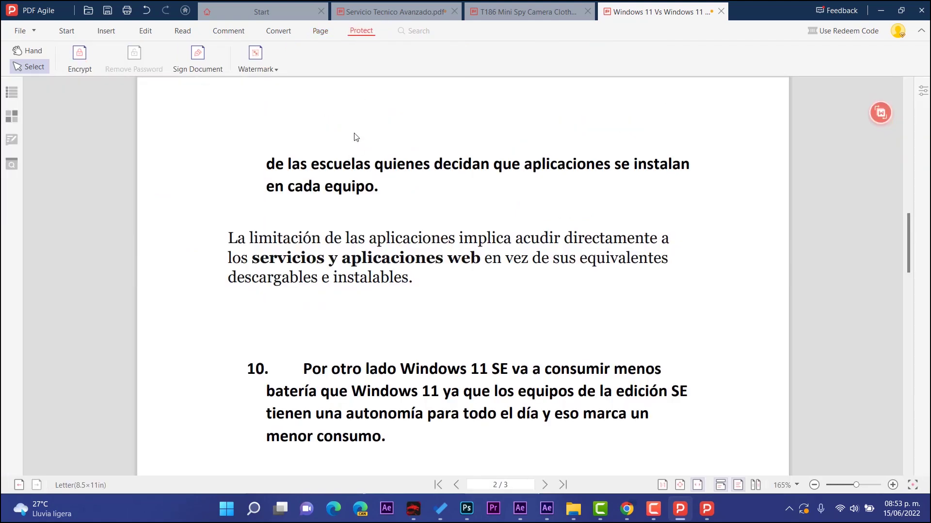
# Encrypt the Windows 11 document with an open password, then try the remove-password option.
pyautogui.click(80, 58)
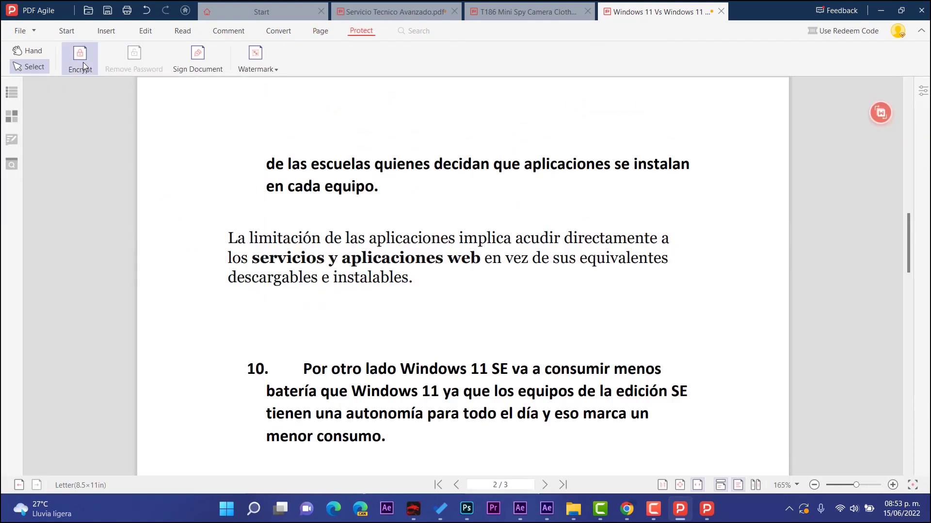
pyautogui.click(538, 292)
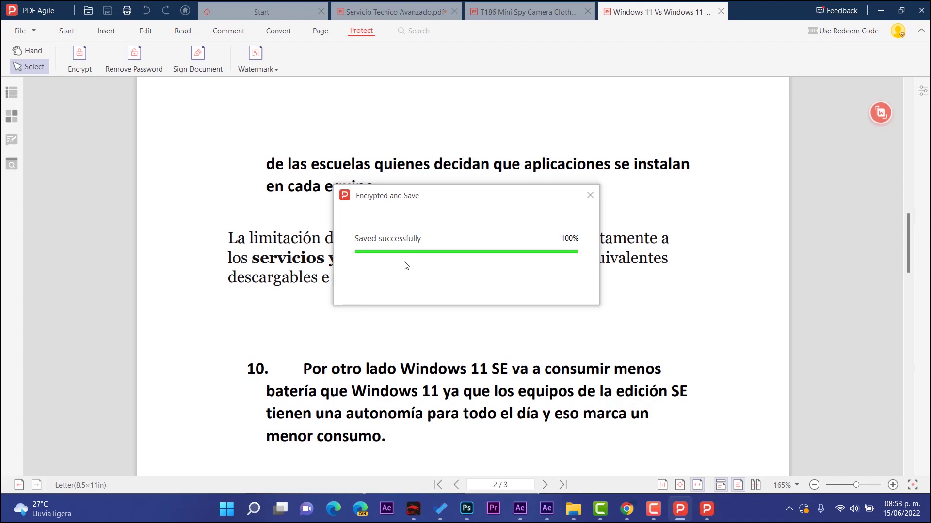
pyautogui.click(134, 65)
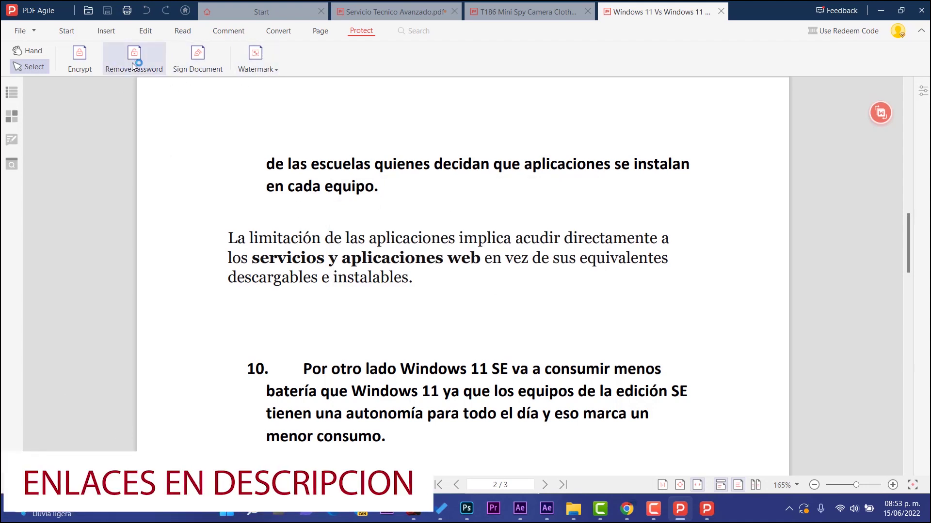
# Try placing a digital signature, cancel certificate creation, then open and close Watermark unapplied.
pyautogui.click(196, 55)
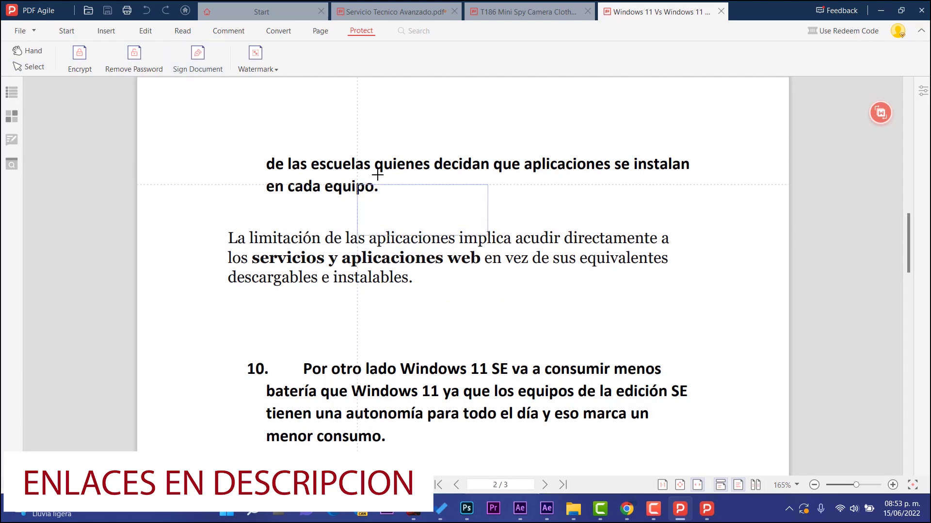
pyautogui.click(407, 198)
pyautogui.click(619, 341)
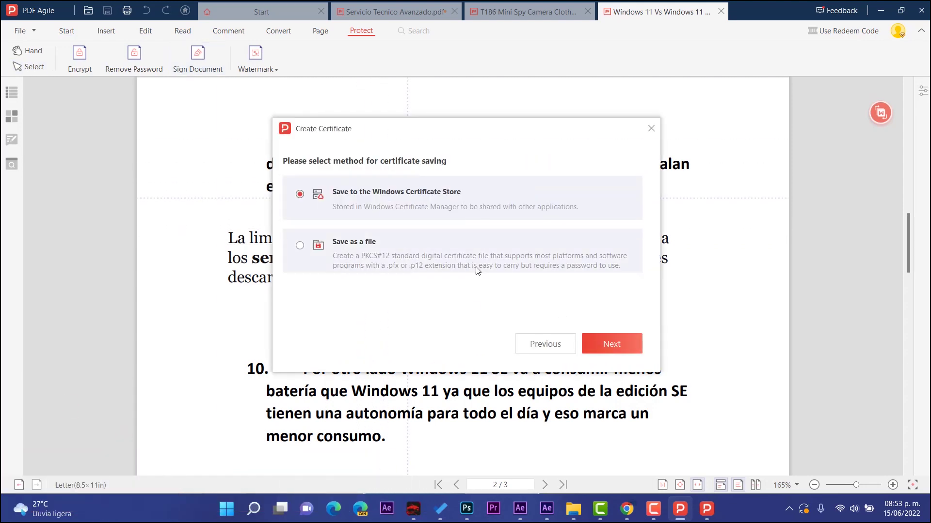
pyautogui.click(652, 128)
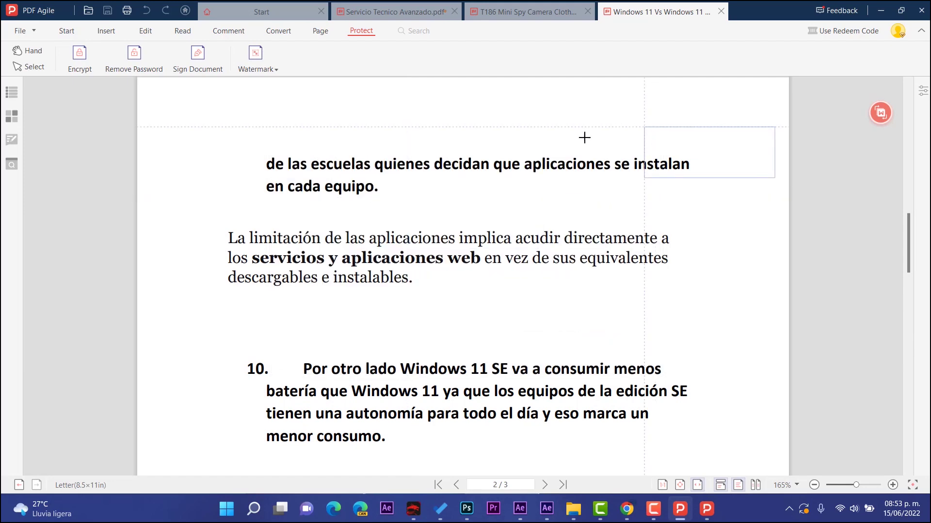
pyautogui.click(276, 69)
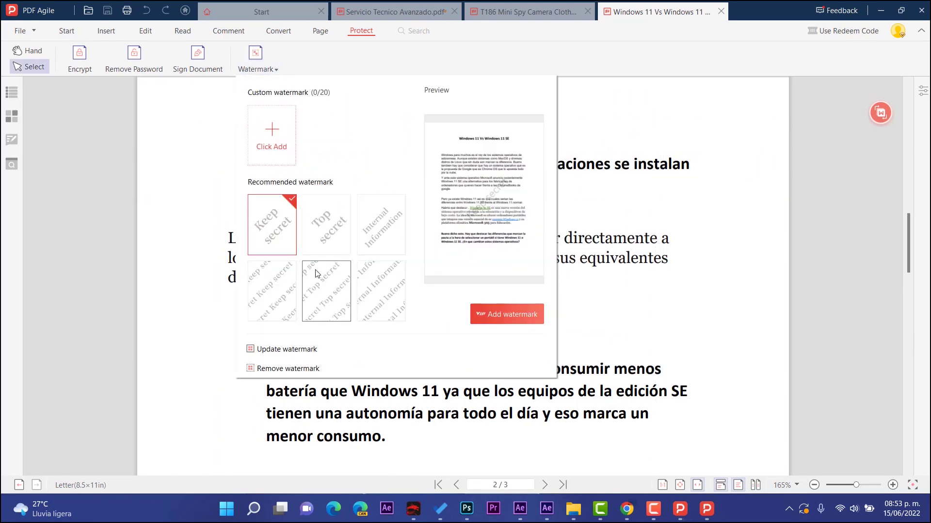
pyautogui.click(586, 227)
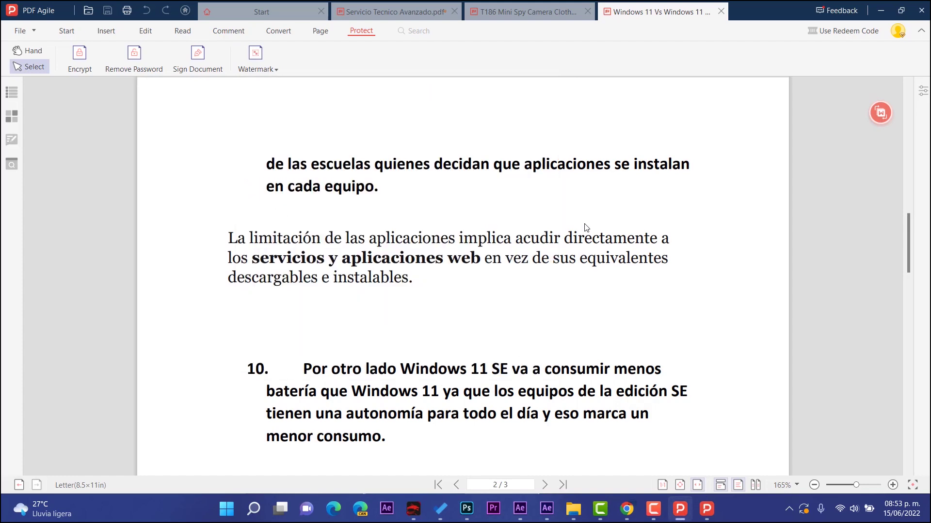
# Cancel the File > Open dialog, return Home, and open Tecnico Hardware desde Cero.pdf.
pyautogui.click(21, 31)
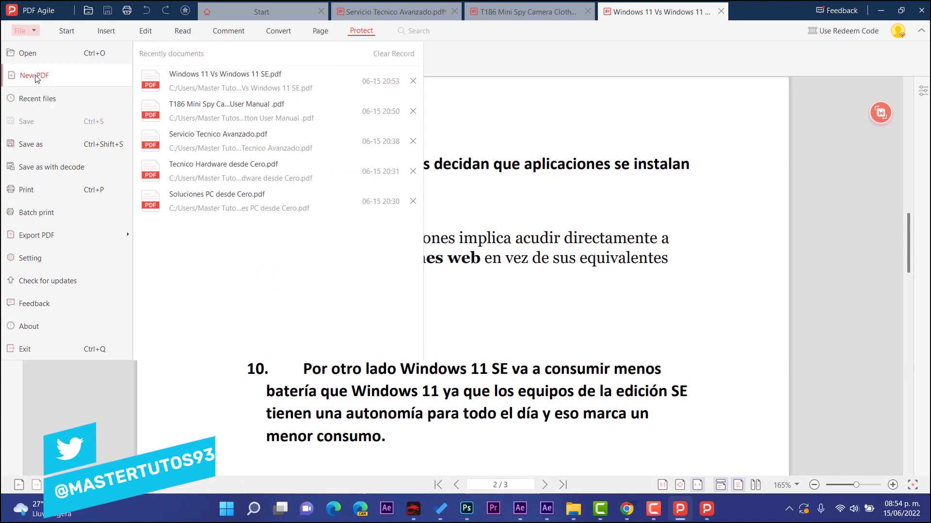
pyautogui.click(28, 53)
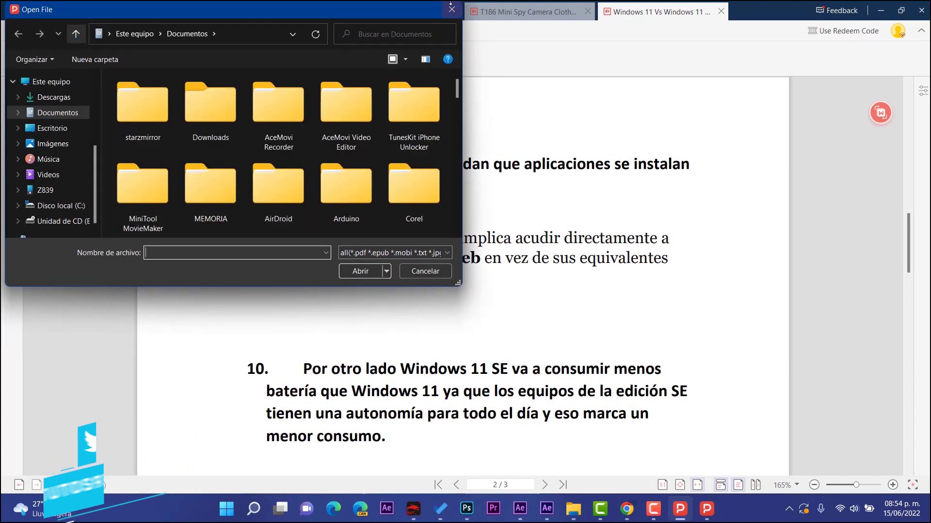
pyautogui.click(455, 9)
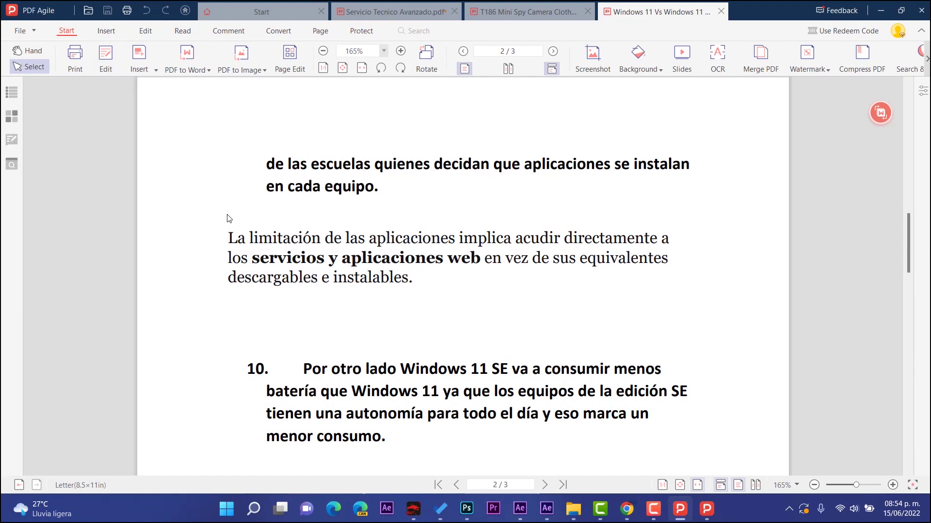
pyautogui.click(186, 12)
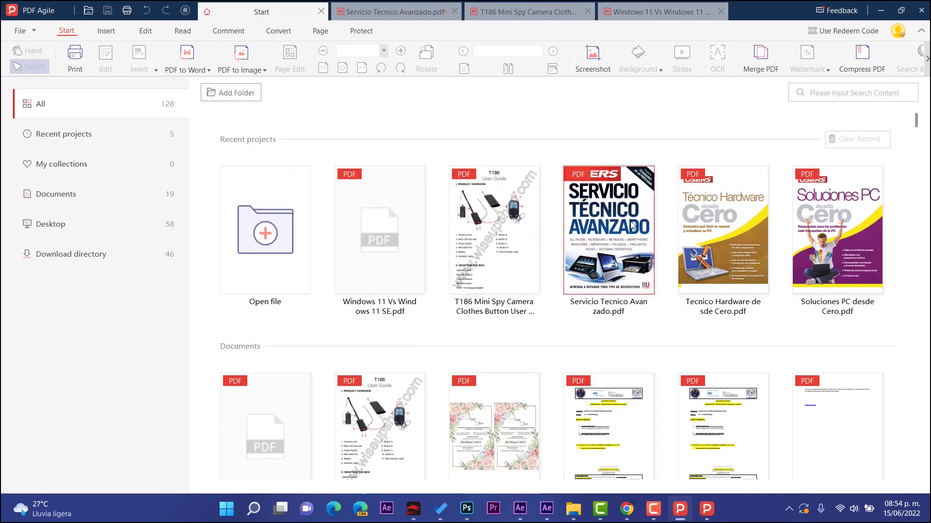
pyautogui.click(711, 231)
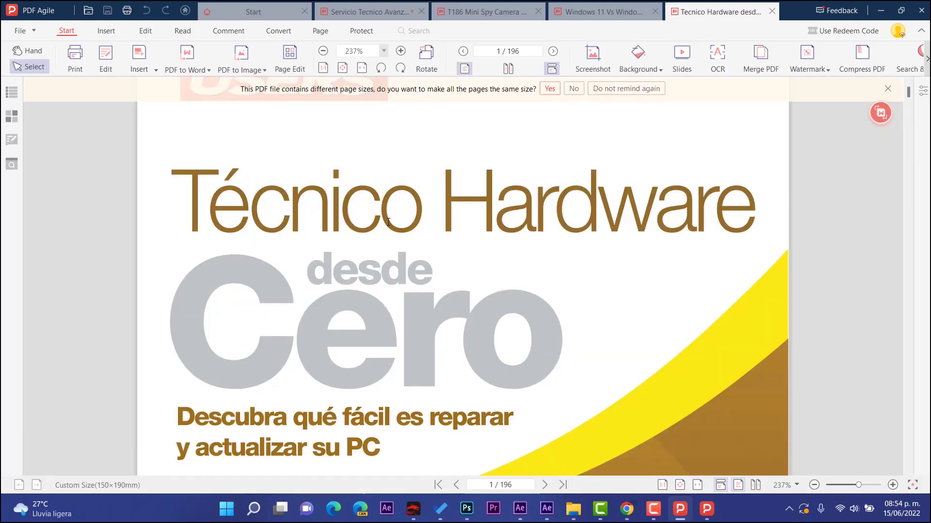
# Scroll Tecnico Hardware desde Cero.pdf down to the credits on page 4 of 196.
pyautogui.scroll(1, 374, 246)
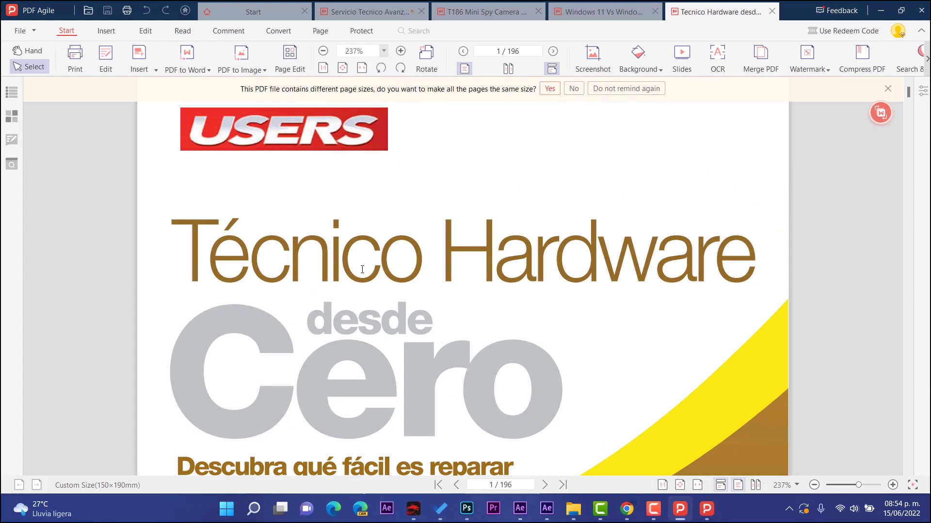
pyautogui.scroll(-6, 363, 276)
pyautogui.scroll(-3, 367, 284)
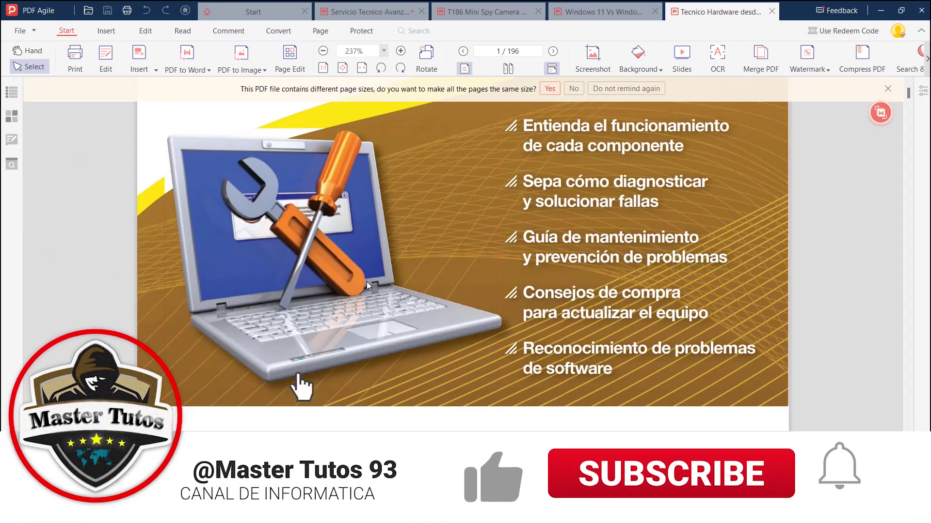
pyautogui.scroll(-5, 368, 286)
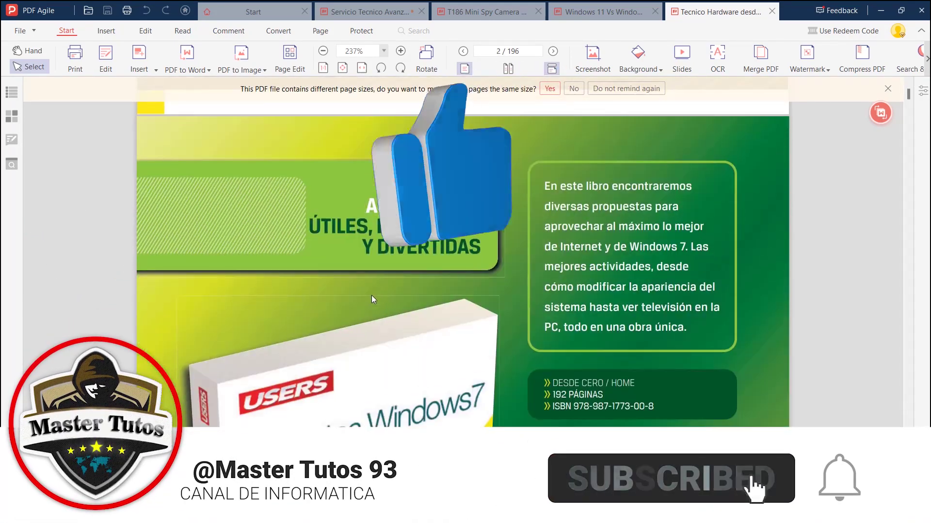
pyautogui.scroll(-5, 371, 296)
pyautogui.scroll(-5, 371, 308)
pyautogui.scroll(-5, 370, 311)
pyautogui.scroll(-5, 372, 313)
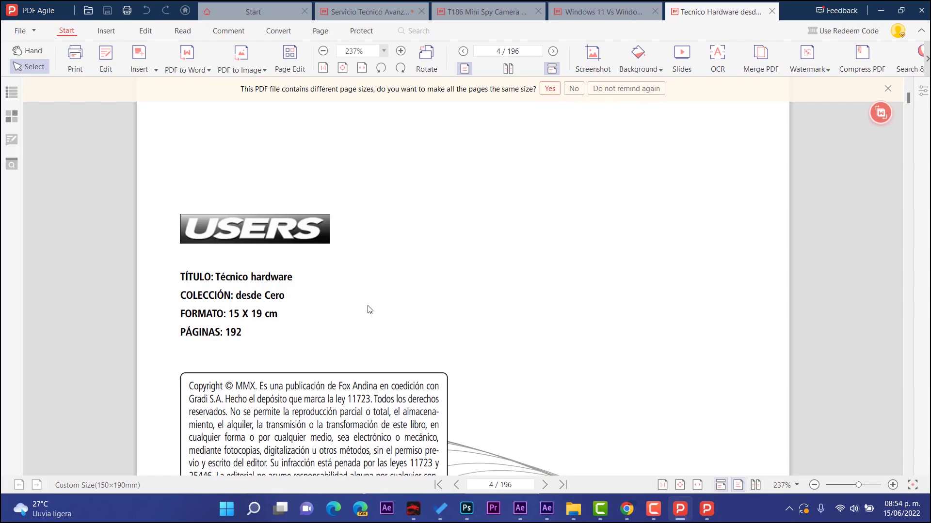
pyautogui.scroll(-5, 414, 364)
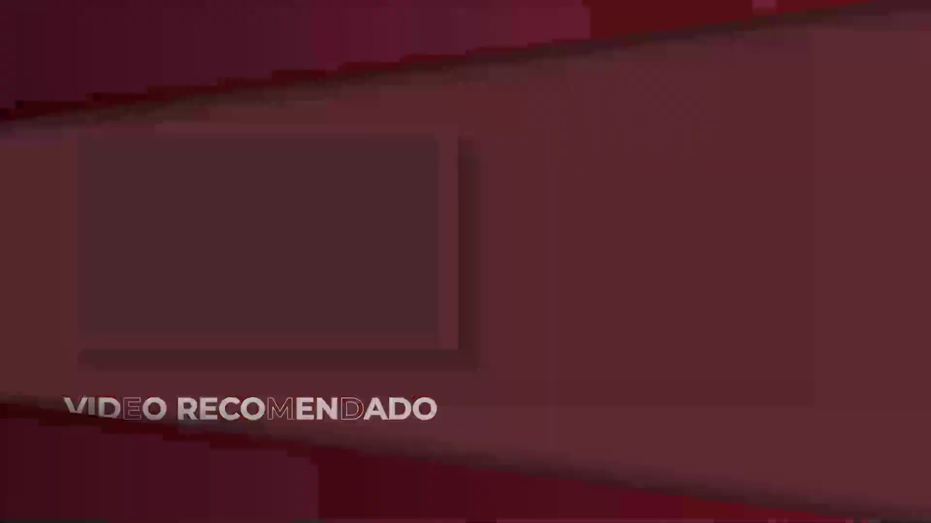